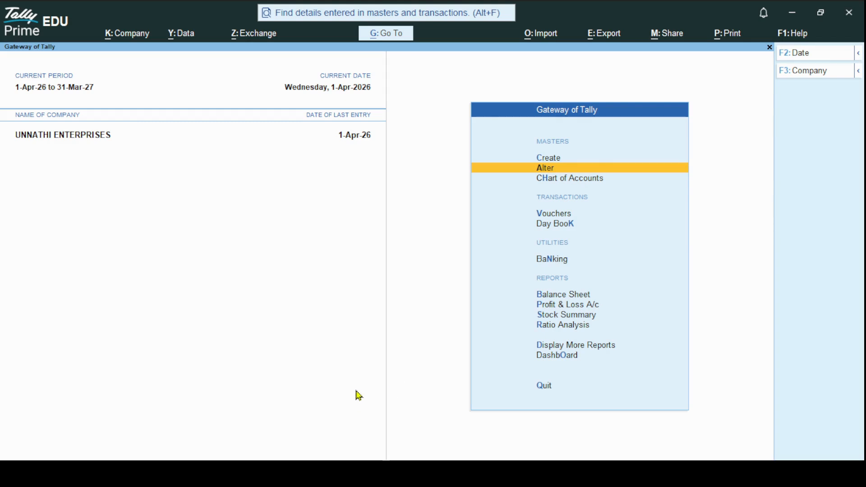
# Open voucher entry and switch to a new sales voucher
pyautogui.press('Down')
pyautogui.press('Down')
pyautogui.press('Down')
pyautogui.press('Up')
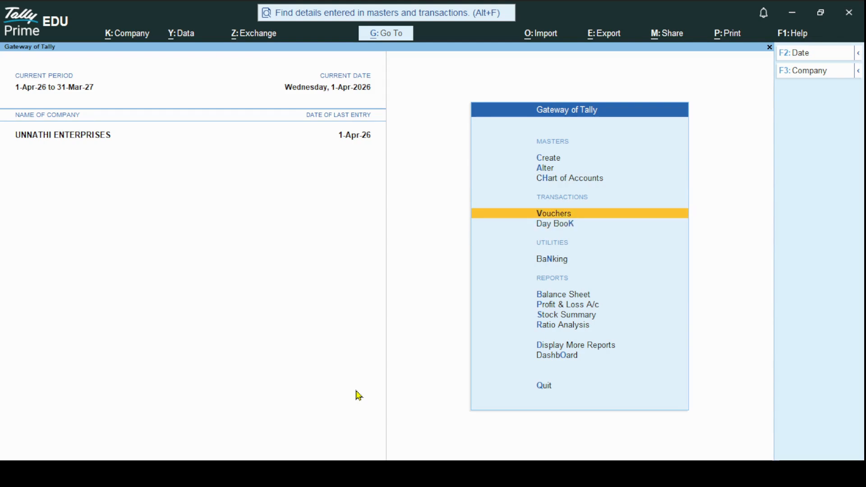
pyautogui.press('Return')
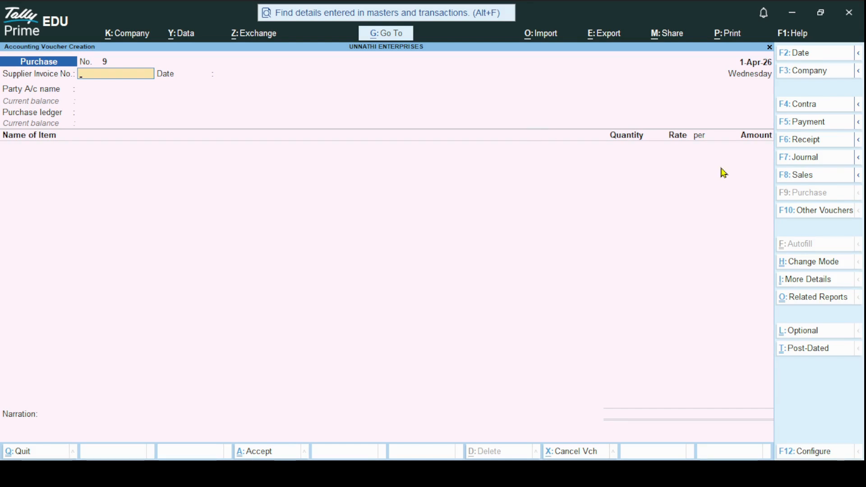
pyautogui.click(796, 182)
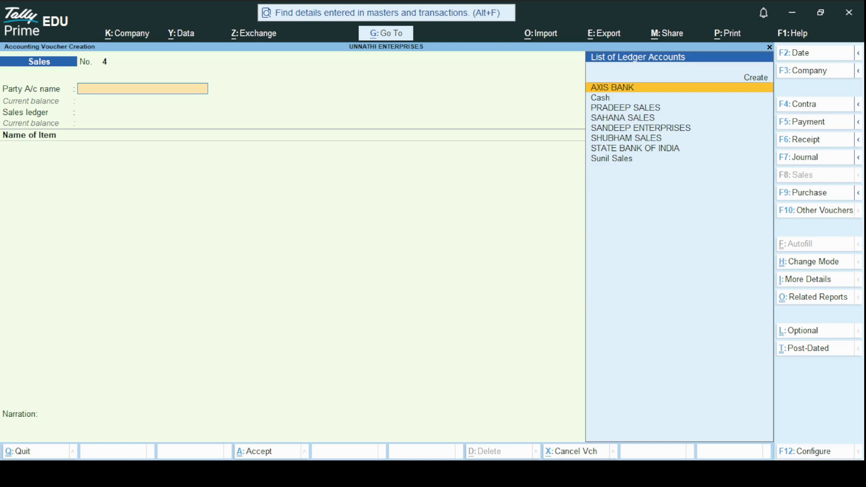
# Start a new party ledger from the voucher's party account field and name it VIHAAN VYAPAR, without an alias
pyautogui.press('Up')
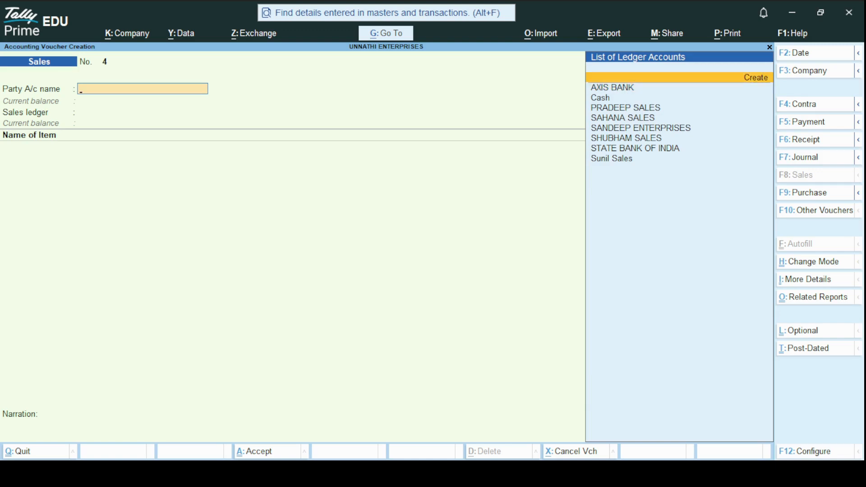
pyautogui.press('Return')
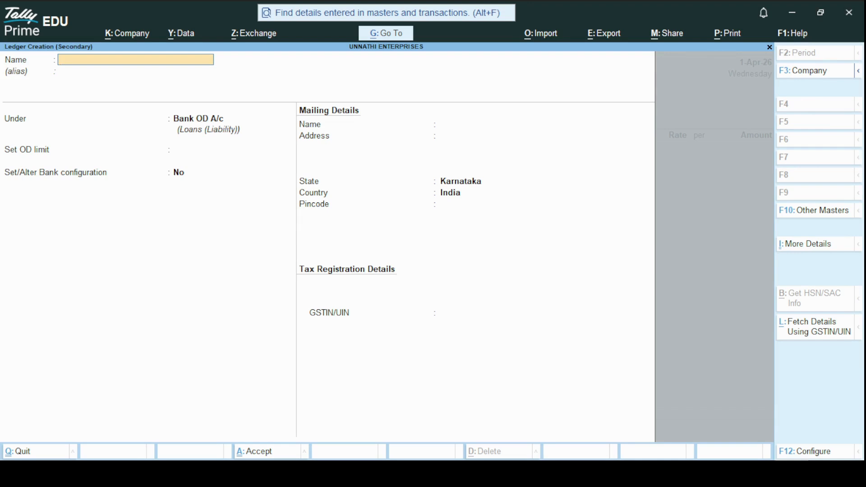
pyautogui.write('VIHAAN V')
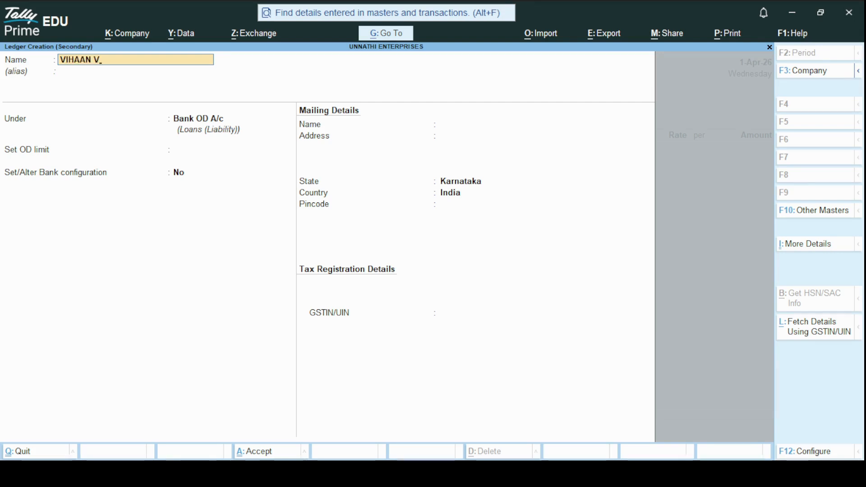
pyautogui.write('YA')
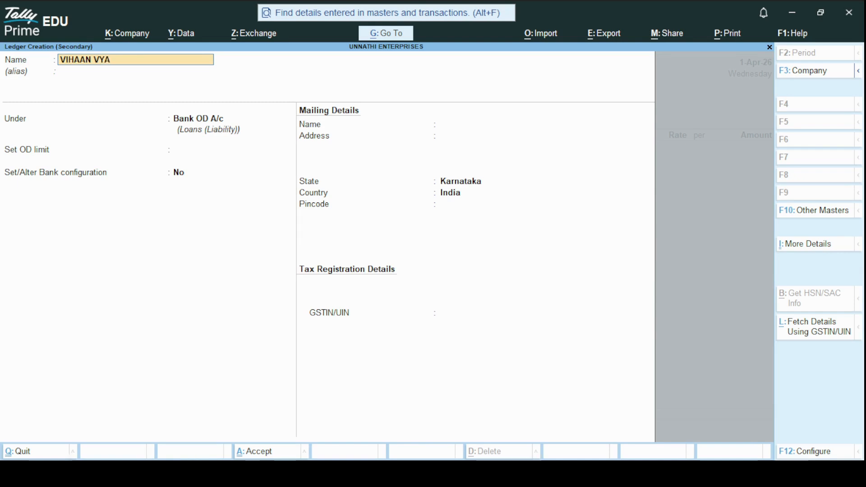
pyautogui.write('PAR')
pyautogui.press('Return')
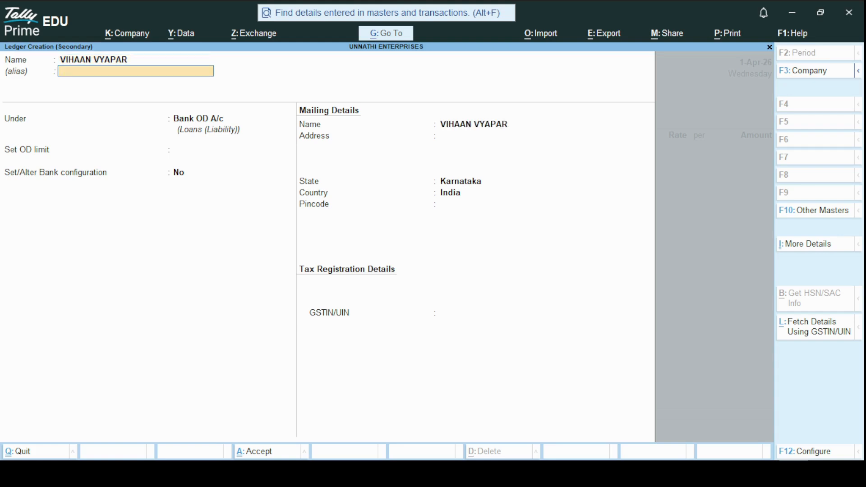
pyautogui.press('Return')
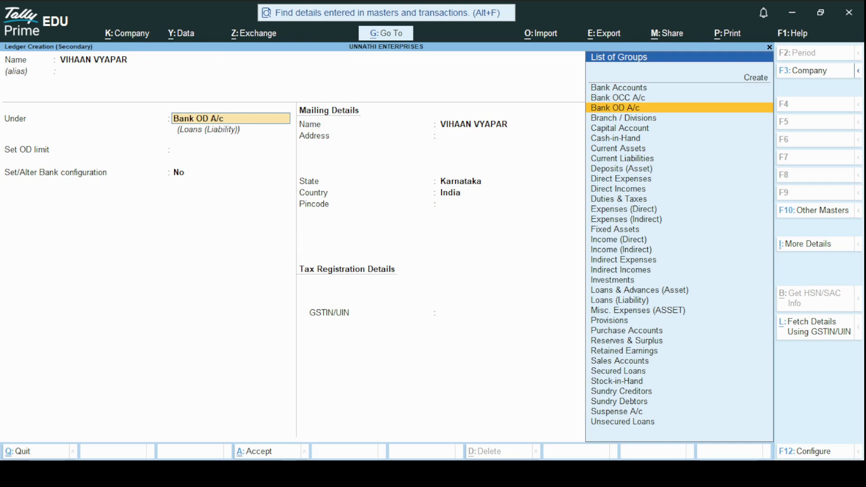
# Place the new ledger under the Sundry Debtors group
pyautogui.press('Down')
pyautogui.press('Down')
pyautogui.press('Down')
pyautogui.press('Down')
pyautogui.press('Down')
pyautogui.press('Down')
pyautogui.press('Down')
pyautogui.press('Down')
pyautogui.press('Down')
pyautogui.press('Down')
pyautogui.press('Down')
pyautogui.press('Down')
pyautogui.press('Down')
pyautogui.press('Down')
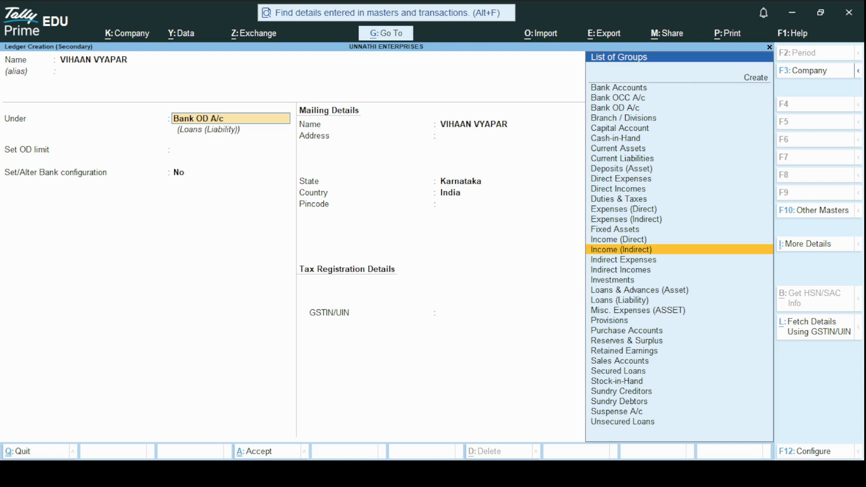
pyautogui.press('Down')
pyautogui.press('Down')
pyautogui.press('Down')
pyautogui.press('Down')
pyautogui.press('Down')
pyautogui.press('Down')
pyautogui.press('Down')
pyautogui.press('Down')
pyautogui.press('Down')
pyautogui.press('Down')
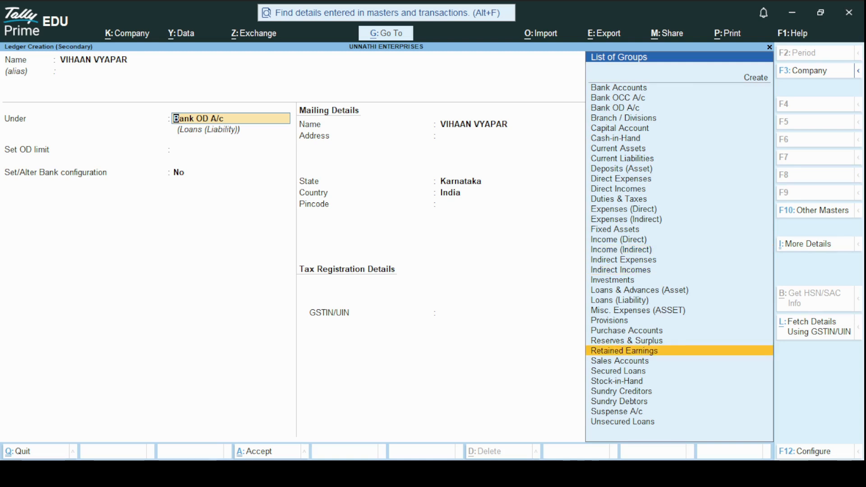
pyautogui.press('Down')
pyautogui.press('Down')
pyautogui.press('Down')
pyautogui.press('Down')
pyautogui.press('Down')
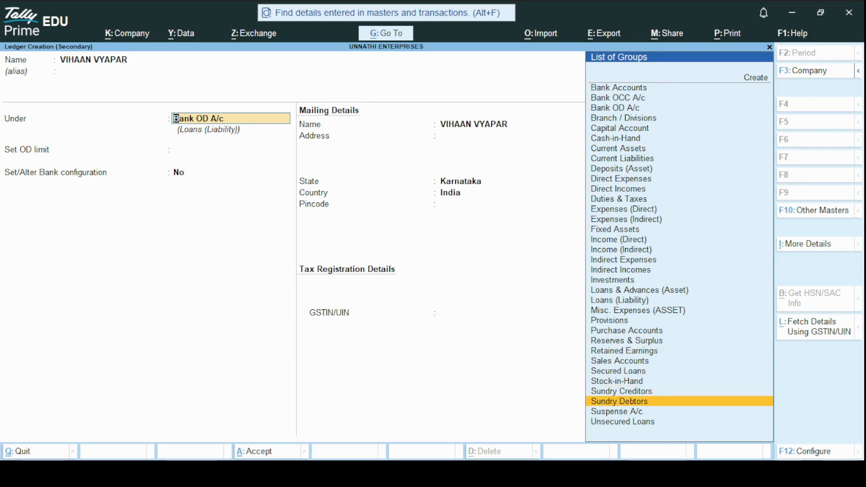
pyautogui.press('Return')
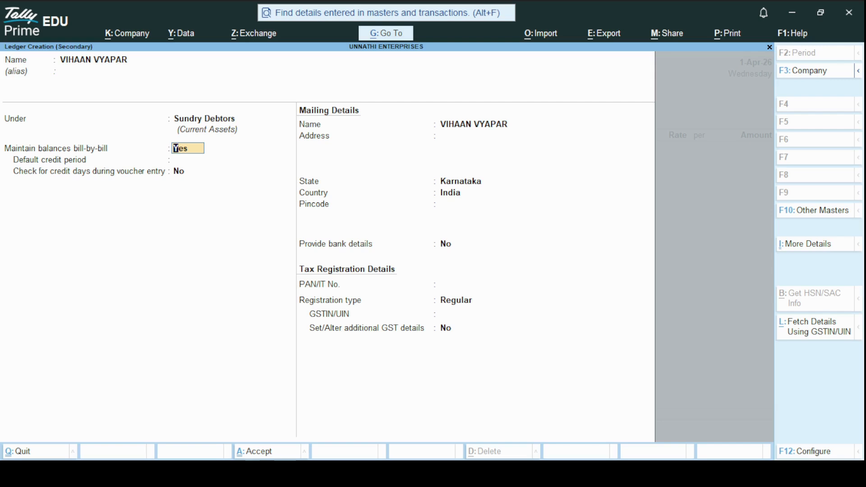
# Keep bill-by-bill balances at Yes, with a blank default credit period and the credit days check at No
pyautogui.press('Return')
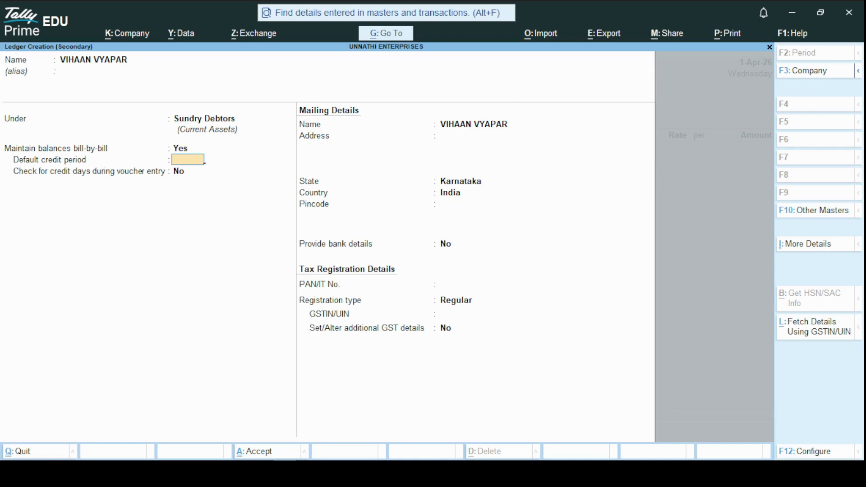
pyautogui.press('Return')
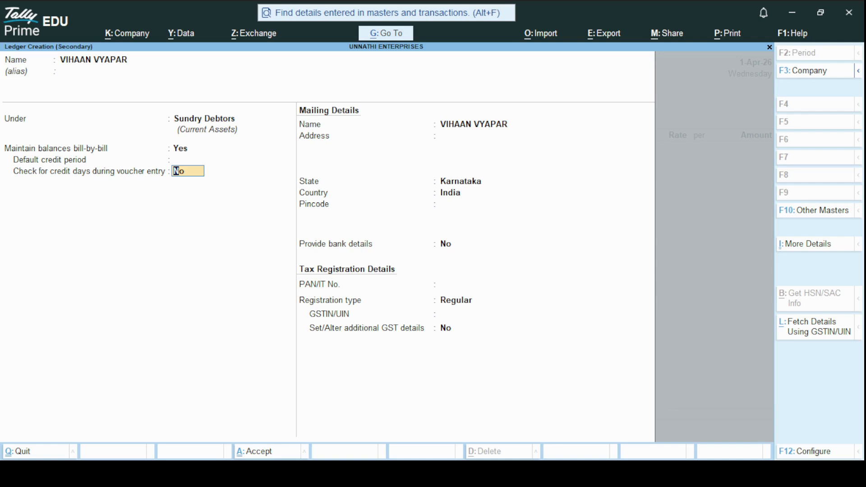
pyautogui.press('Return')
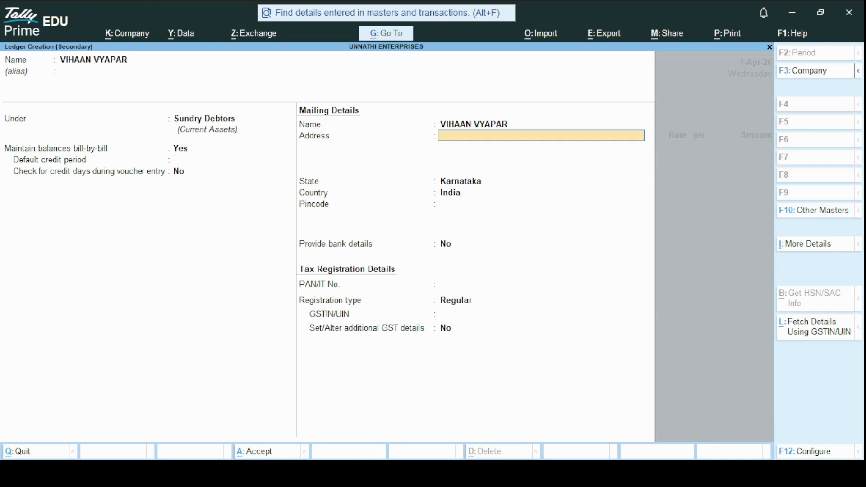
# Fill in the ledger's mailing address and pincode, keeping Karnataka as the state
pyautogui.write('ADD 1')
pyautogui.press('Return')
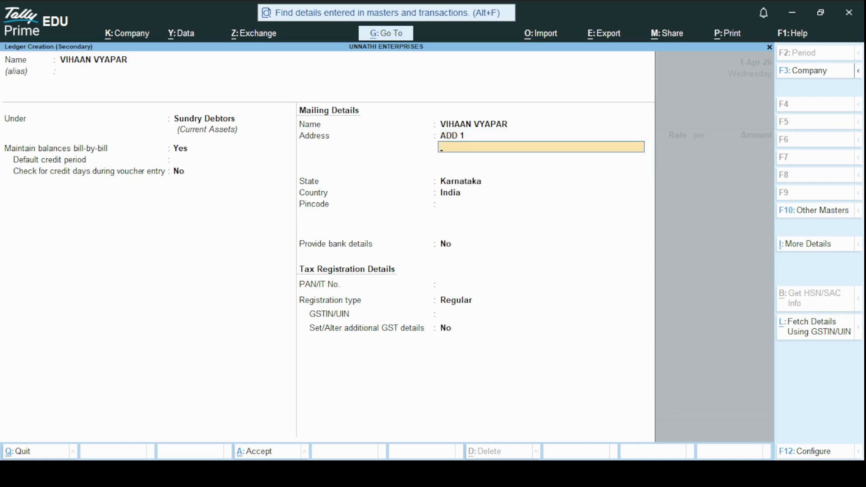
pyautogui.press('Return')
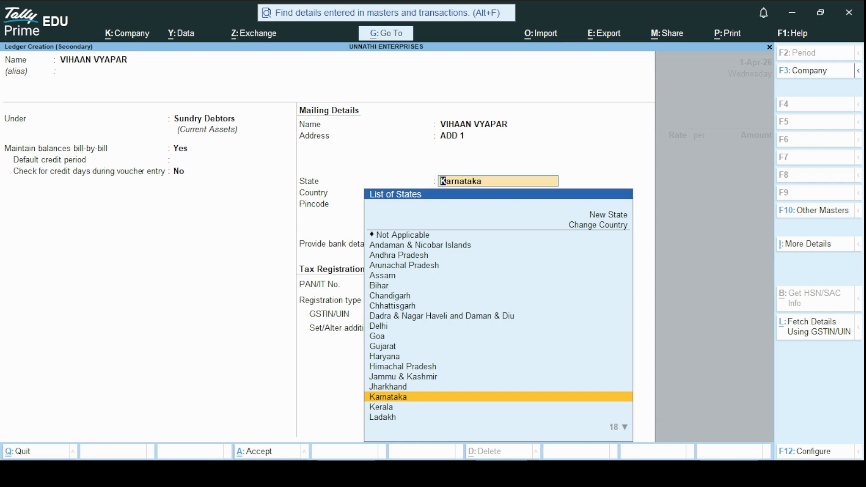
pyautogui.press('Return')
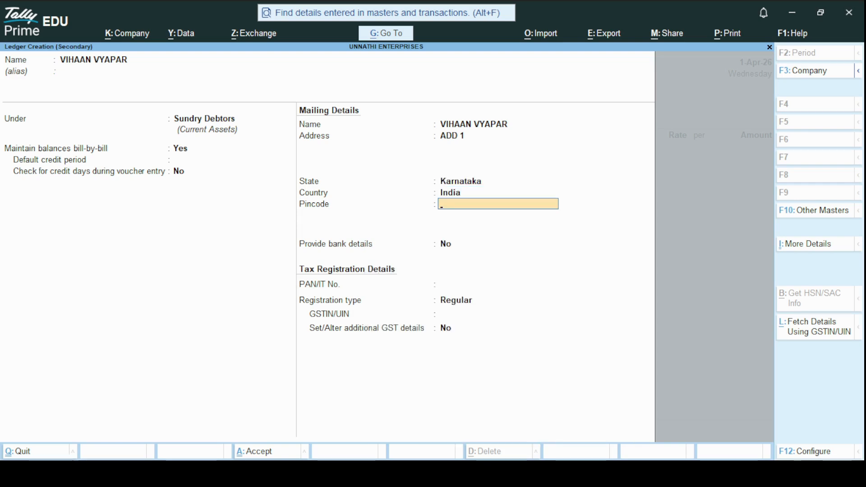
pyautogui.write('1')
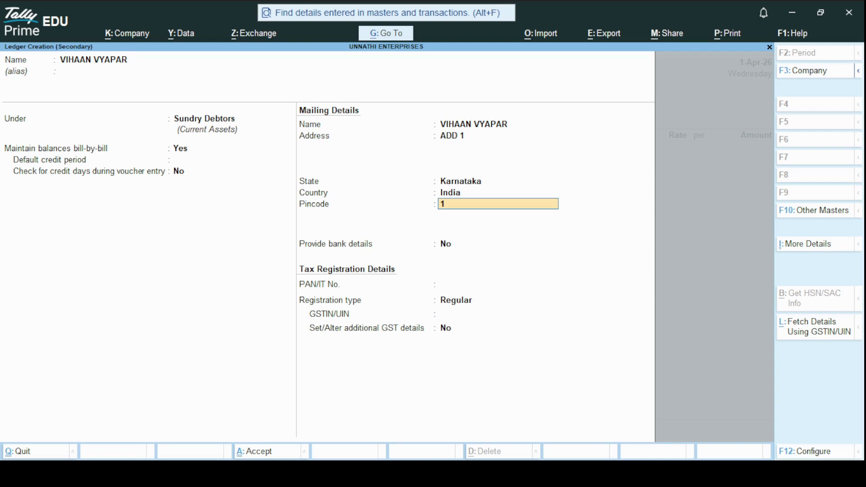
pyautogui.write('23456')
pyautogui.press('Return')
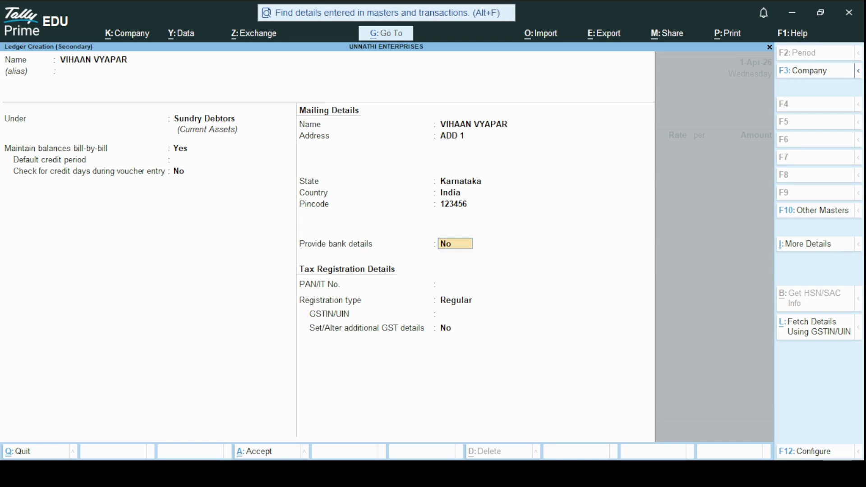
# Keep the GST registration type Regular, enter the party's GSTIN without bank or PAN details, and save the ledger
pyautogui.press('Return')
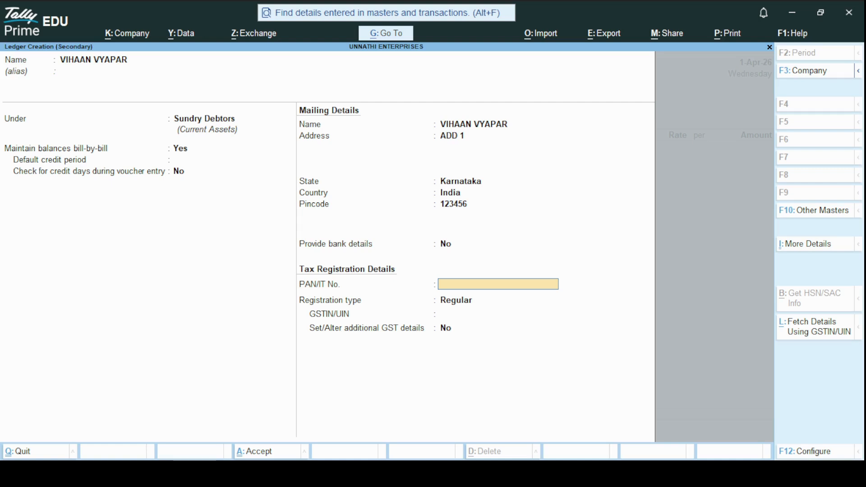
pyautogui.press('Return')
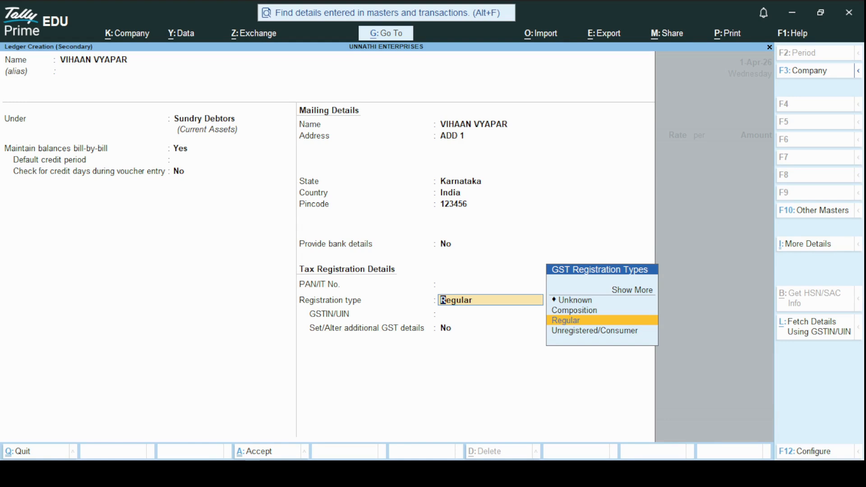
pyautogui.press('Return')
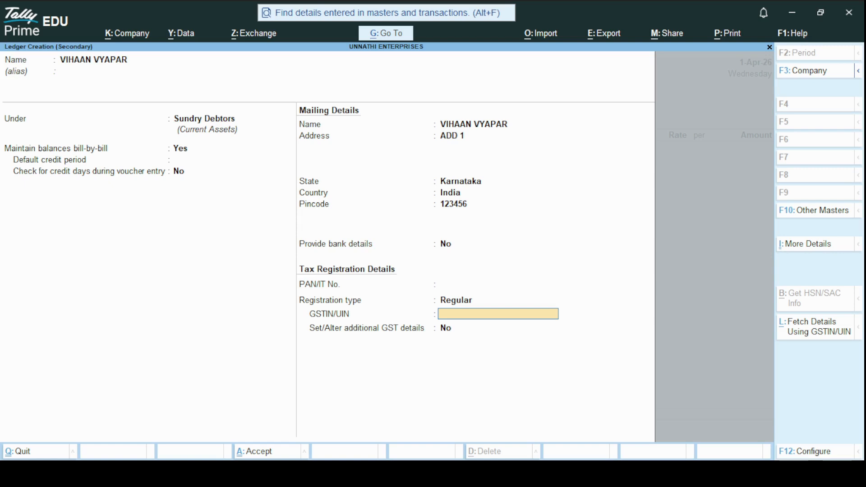
pyautogui.write('111111111111111')
pyautogui.press('Return')
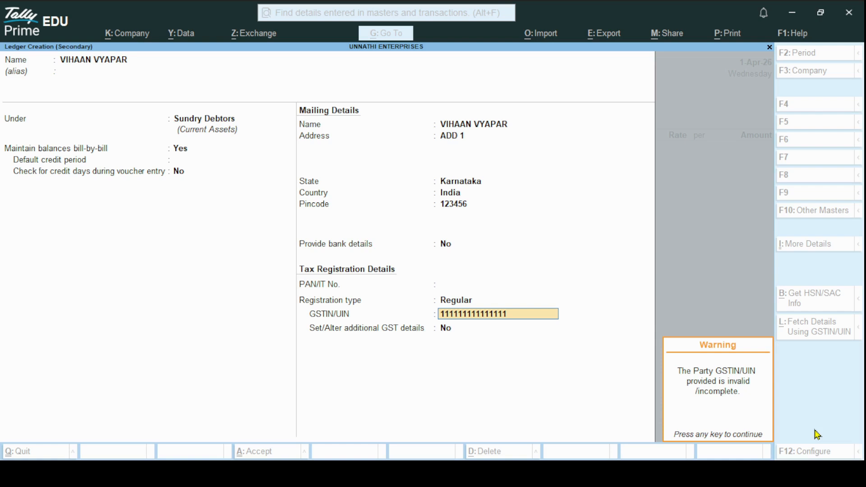
pyautogui.press('Return')
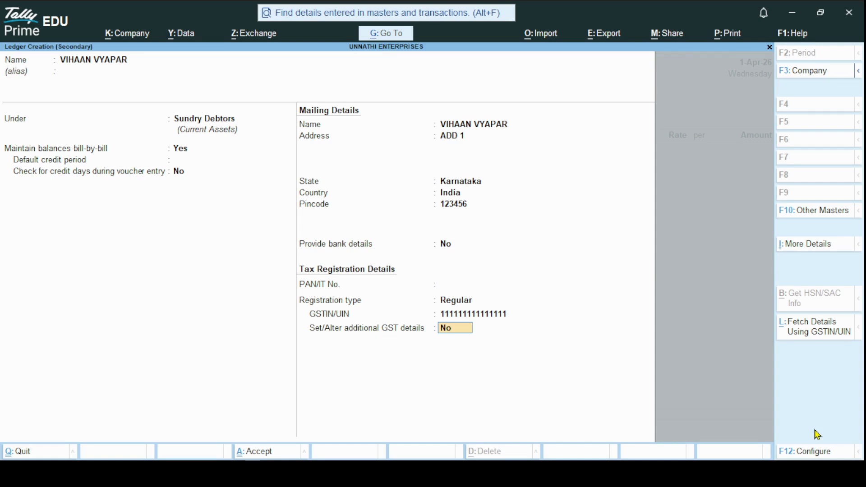
pyautogui.press('Return')
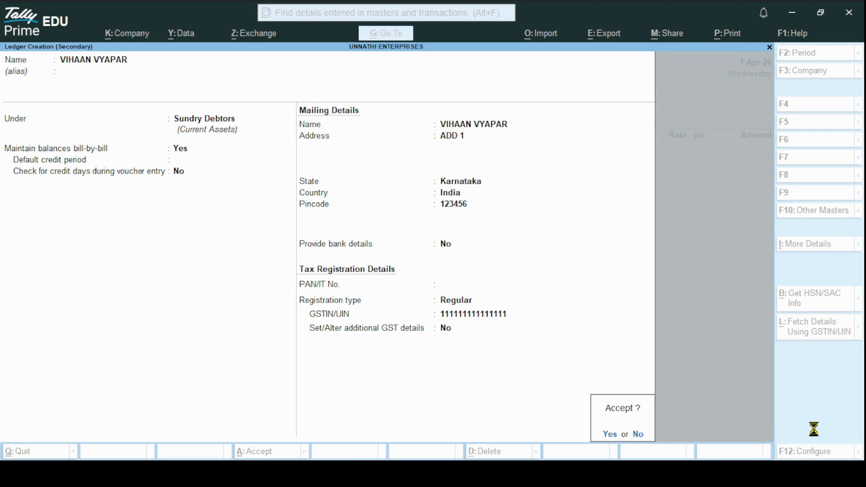
pyautogui.press('Return')
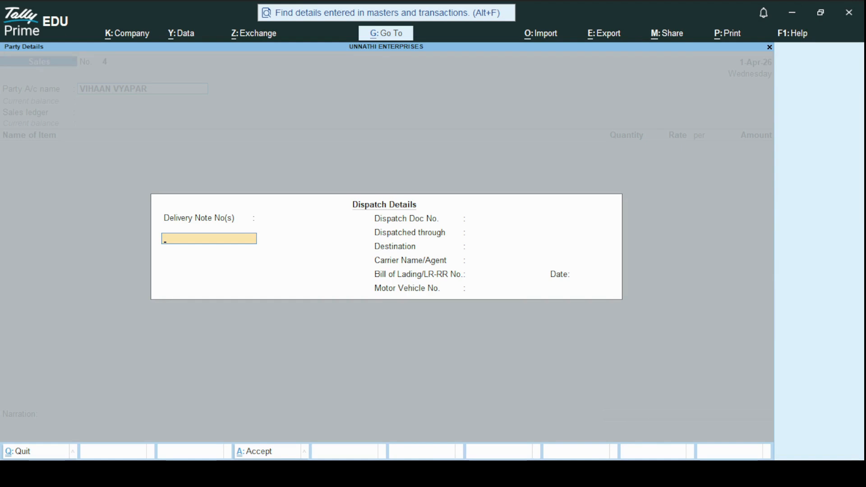
# Accept the blank dispatch details and the default party details, and choose SALES ACCOUNT as the sales ledger
pyautogui.hotkey('ctrl', 'a')
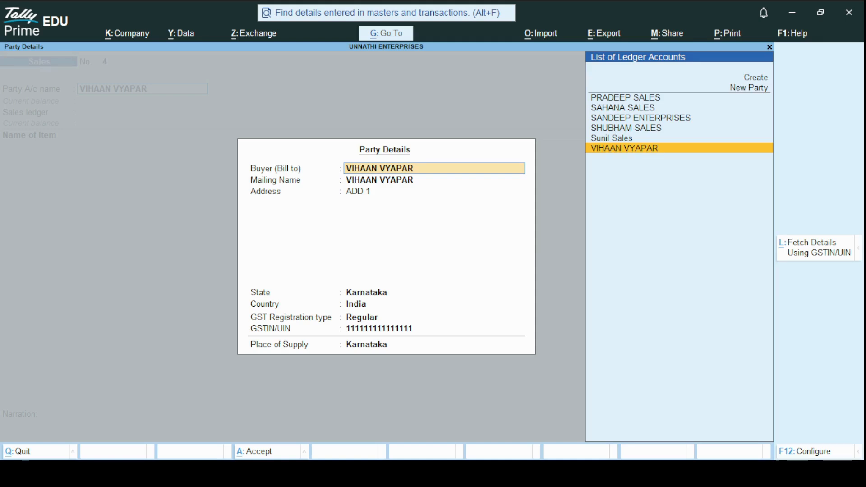
pyautogui.press('Return')
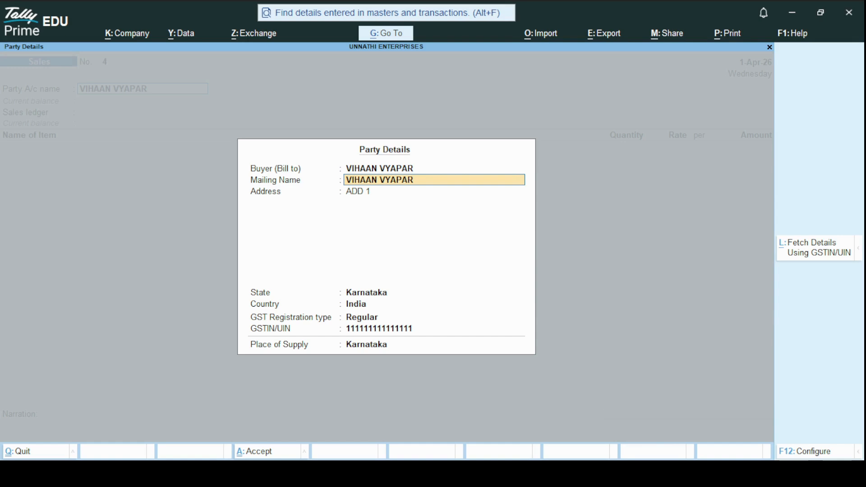
pyautogui.hotkey('ctrl', 'a')
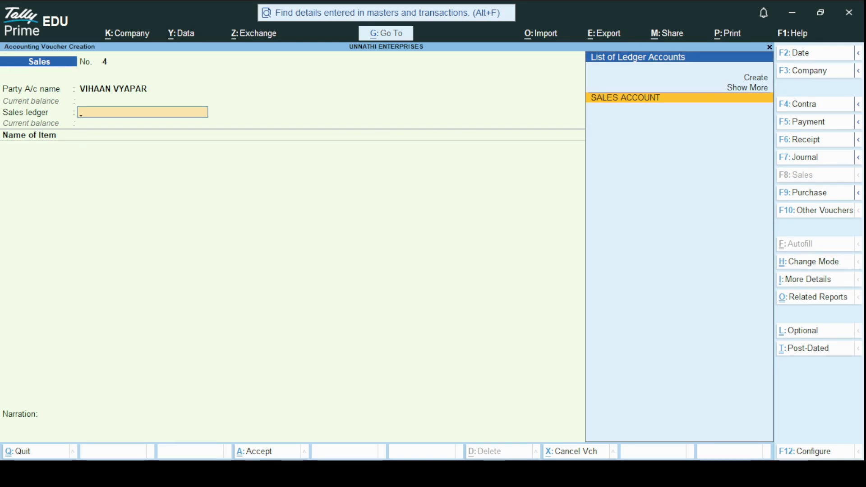
pyautogui.press('Return')
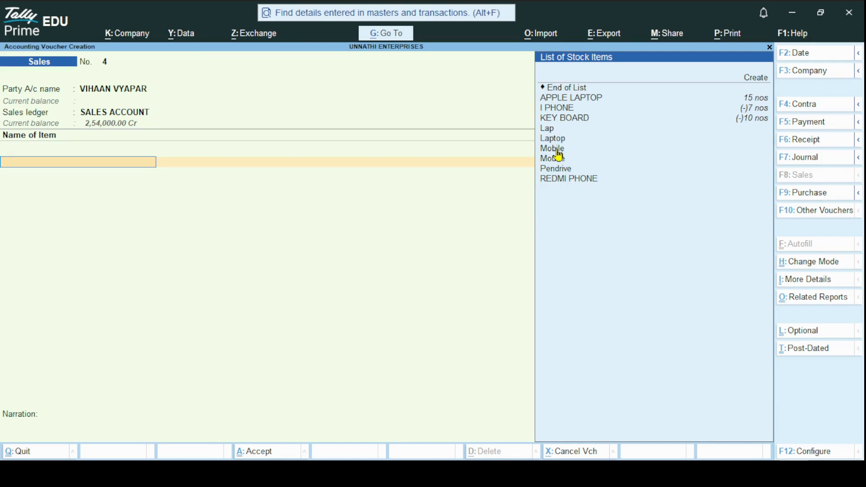
# Add the stock item Mobile to the sales voucher with a quantity of 1 and a rate of 25,000
pyautogui.press('Down')
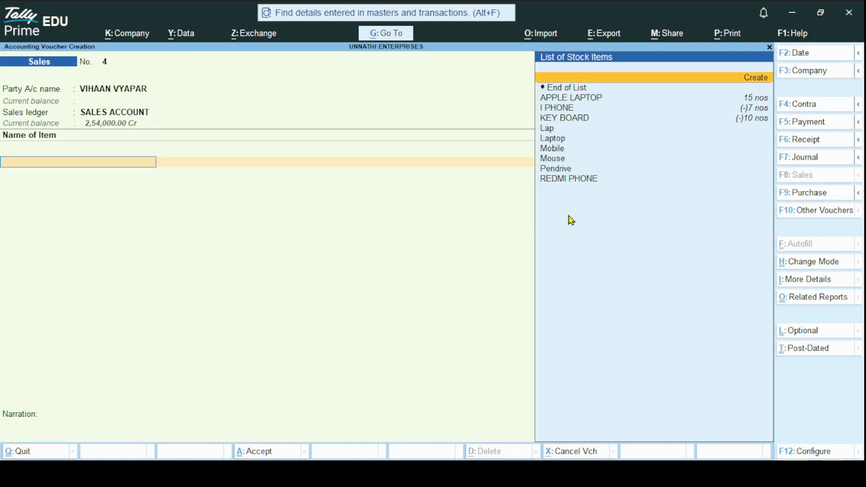
pyautogui.scroll(-3, 571, 220)
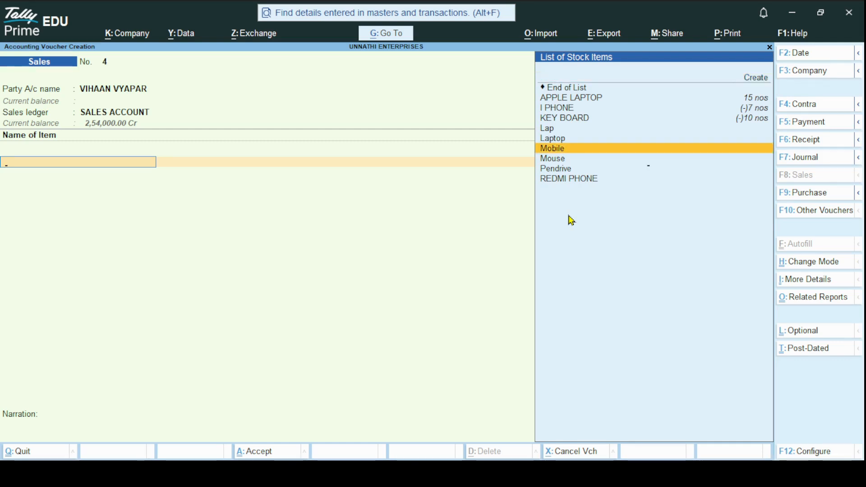
pyautogui.press('Return')
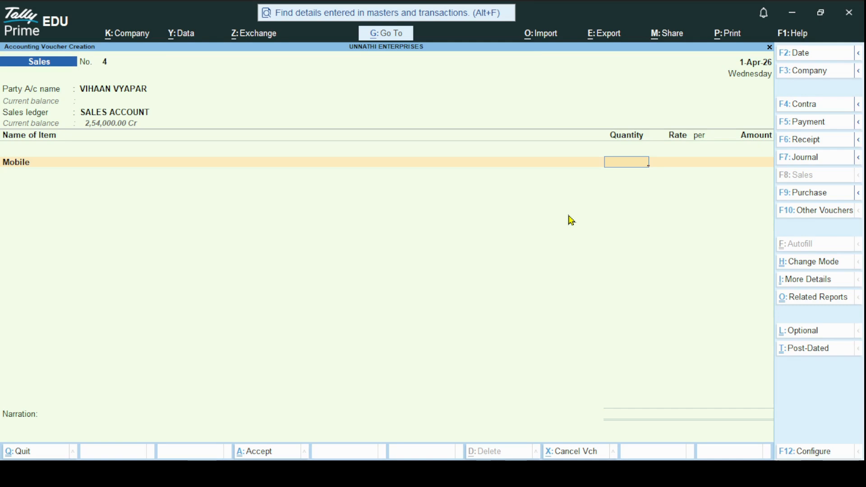
pyautogui.write('1')
pyautogui.press('Return')
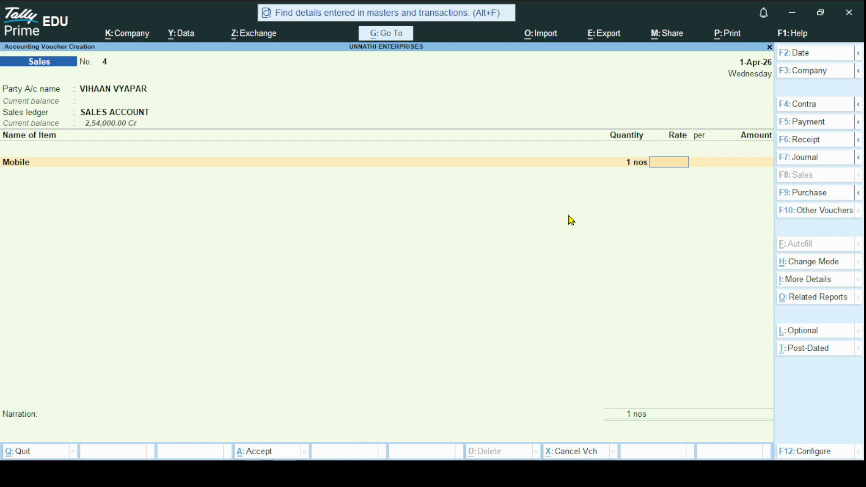
pyautogui.write('25000')
pyautogui.press('Return')
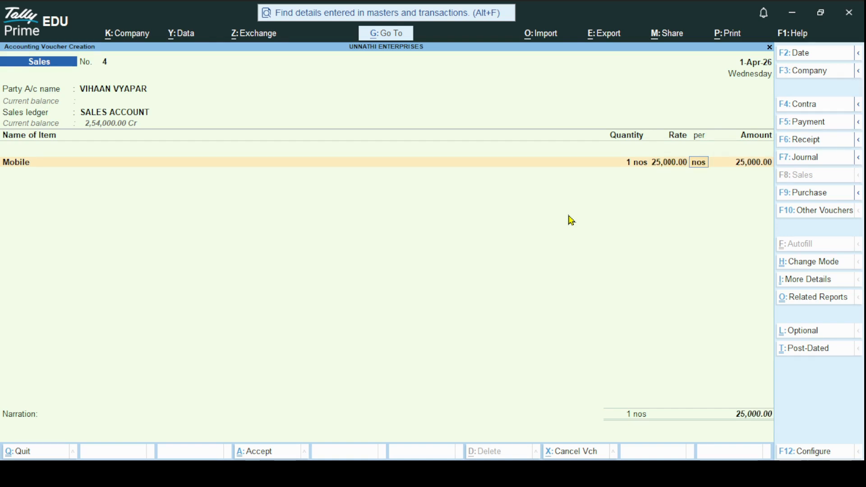
# Accept the Mobile line's unit and amount, keeping the GST rate and HSN/SAC details As per Masters/Company
pyautogui.press('Return')
pyautogui.press('Return')
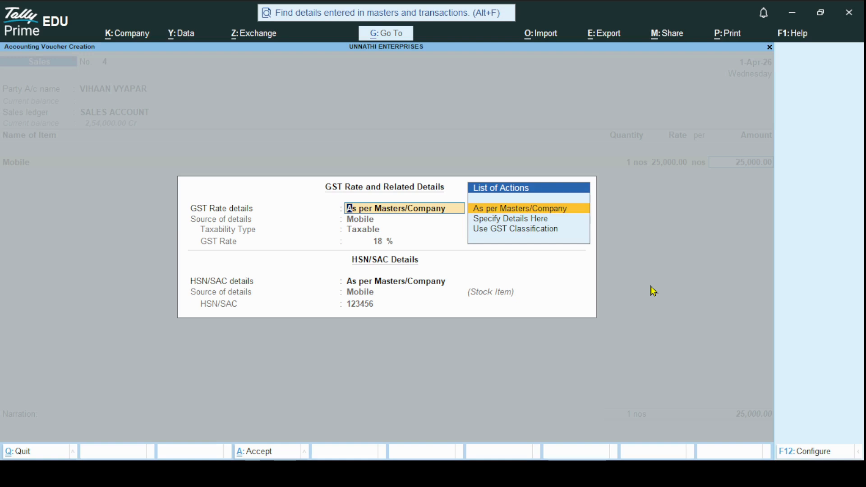
pyautogui.press('Return')
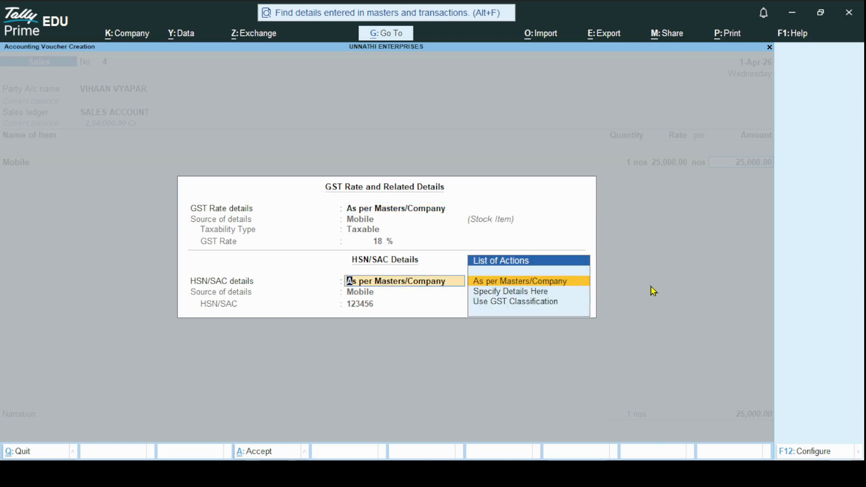
pyautogui.press('Return')
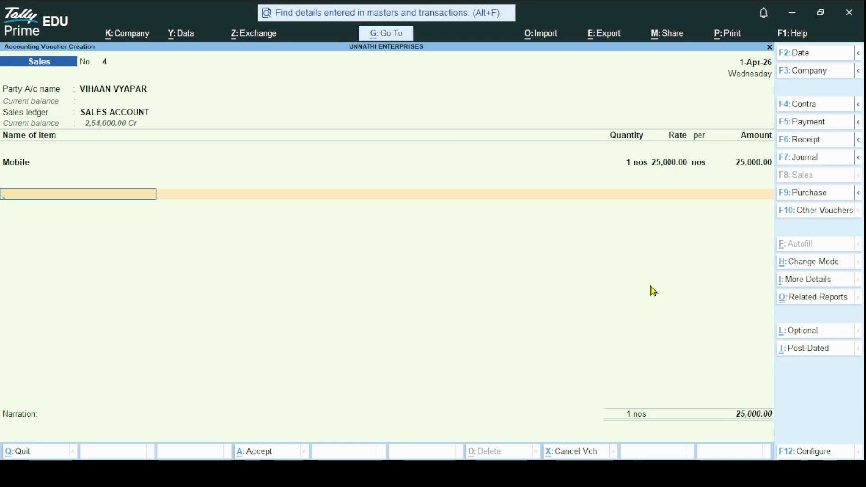
# Add the CGST and SGST ledgers below the item with their calculated amounts, and finish the ledger entries
pyautogui.write('C')
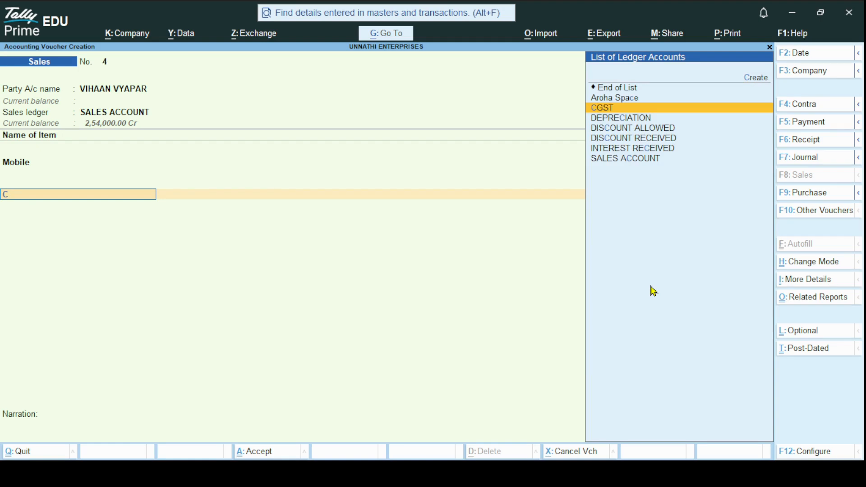
pyautogui.write('GS')
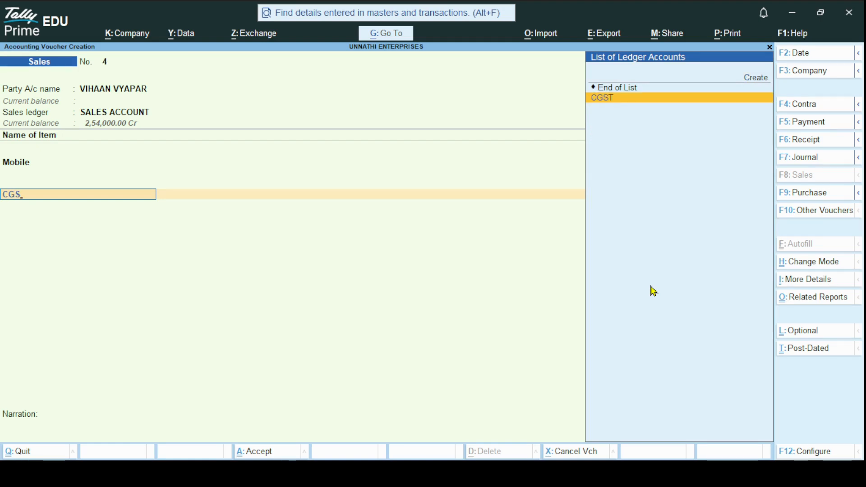
pyautogui.press('Return')
pyautogui.press('Return')
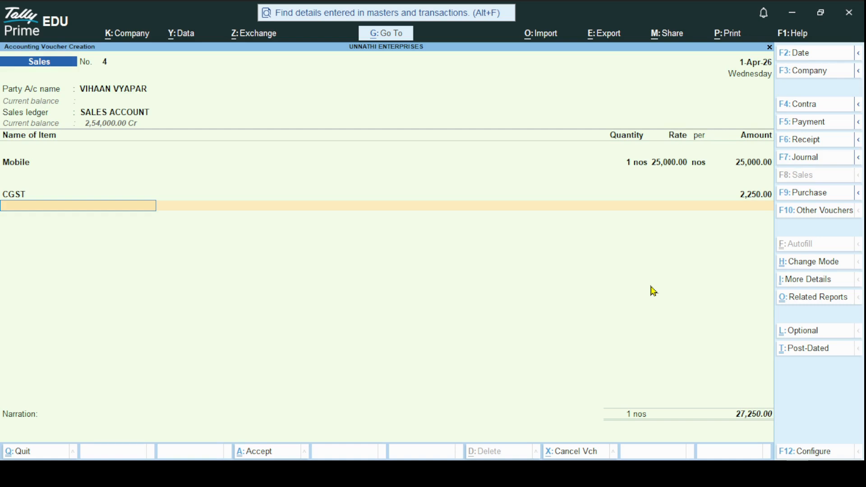
pyautogui.write('SGST')
pyautogui.press('Return')
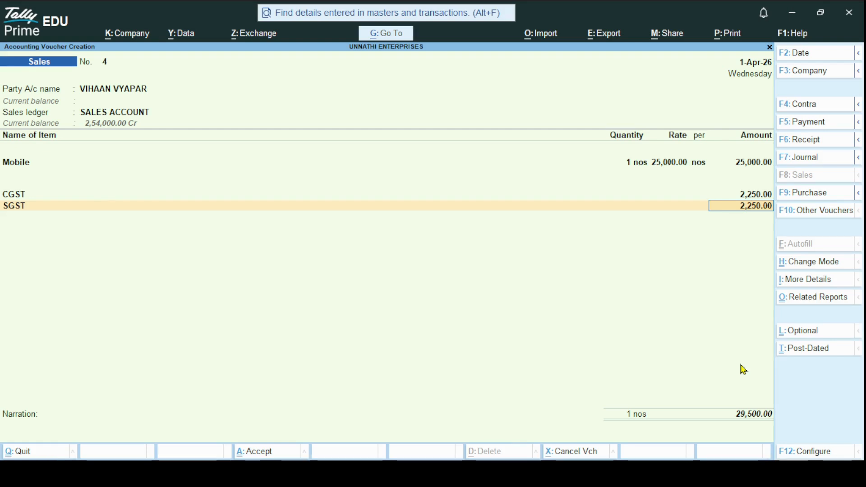
pyautogui.press('Return')
pyautogui.press('Return')
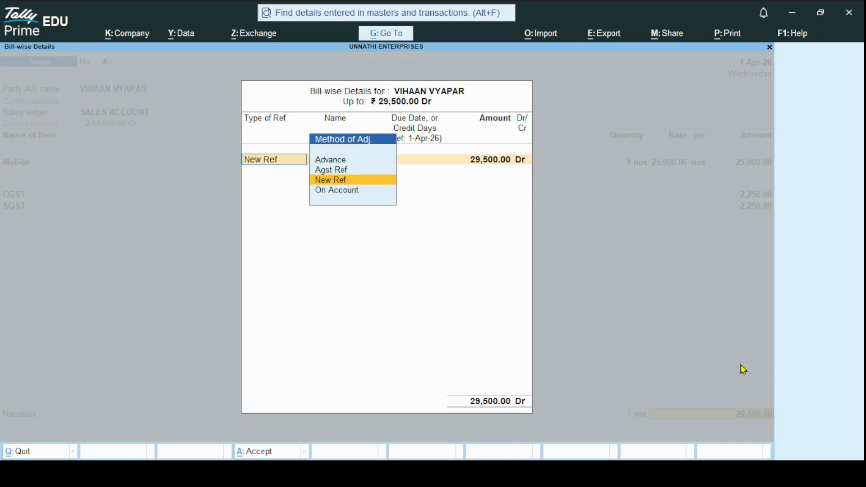
# Set the party's bill-wise details to New Ref 4 with 10 credit days, keeping the full voucher amount
pyautogui.press('Up')
pyautogui.press('Up')
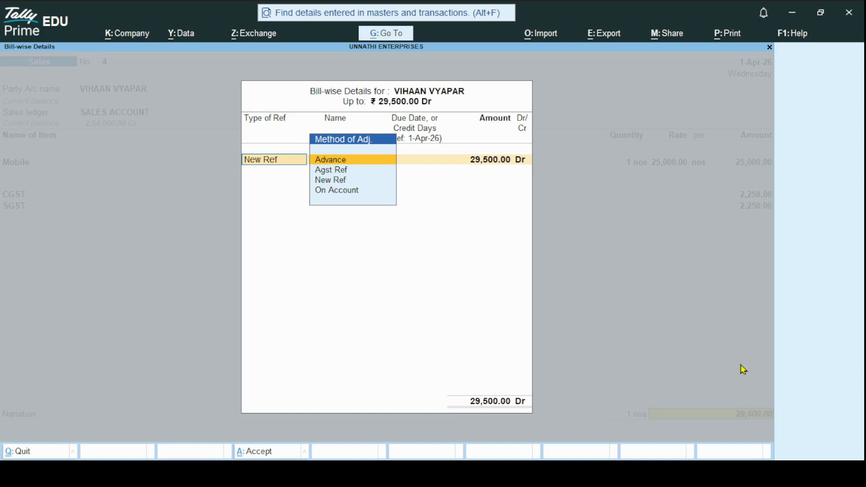
pyautogui.press('Down')
pyautogui.press('Down')
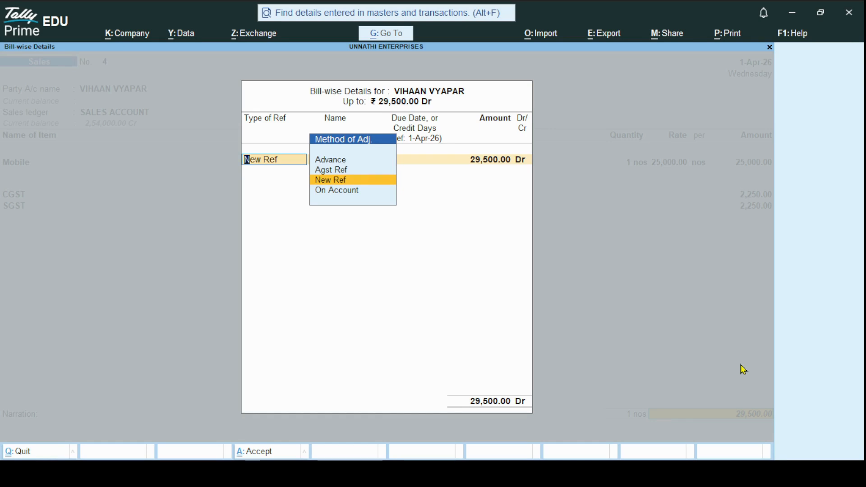
pyautogui.press('Up')
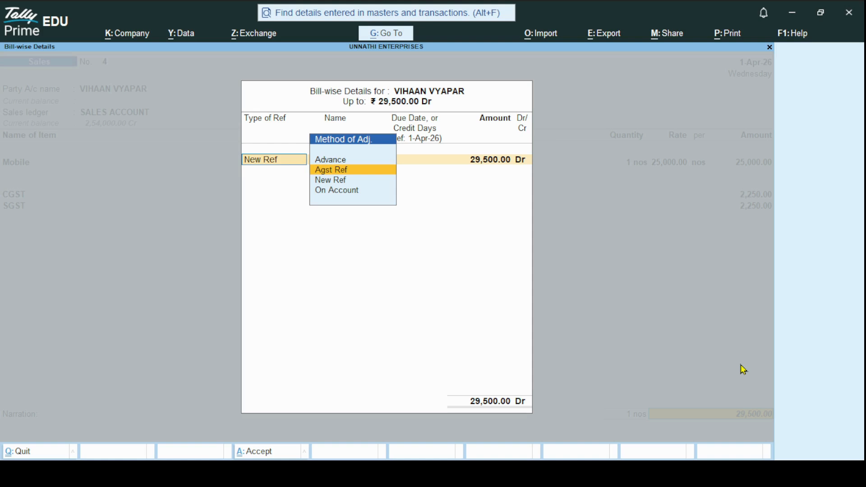
pyautogui.press('Down')
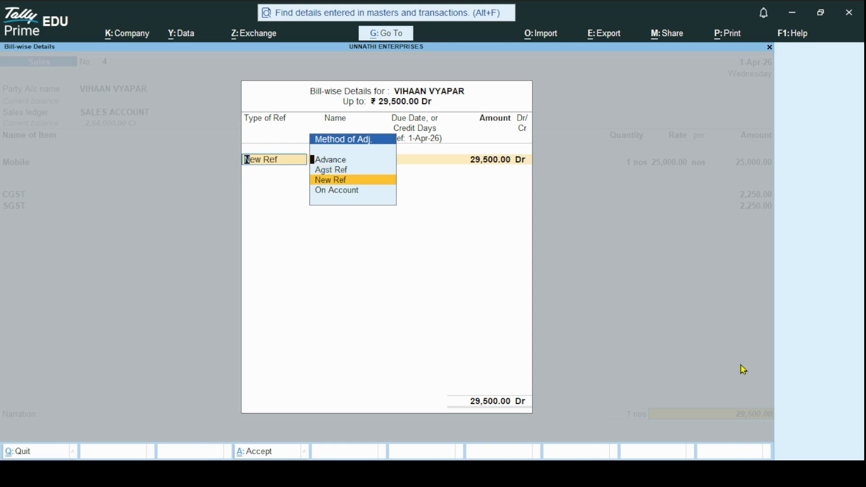
pyautogui.press('Return')
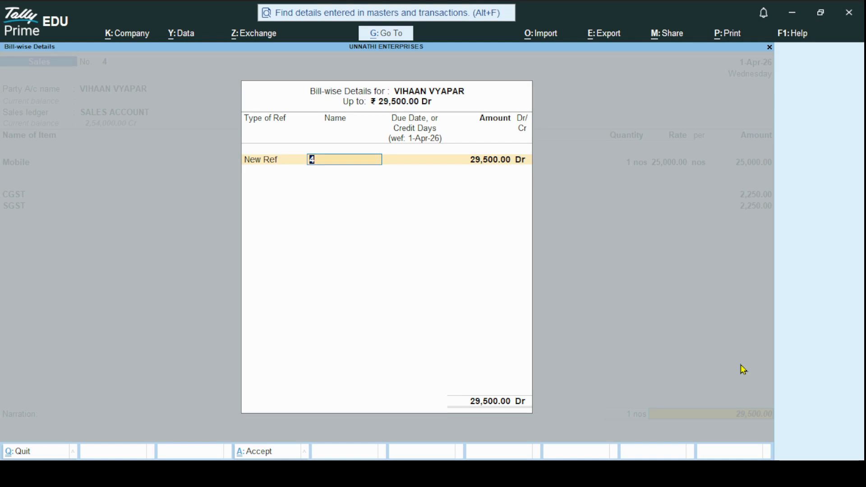
pyautogui.press('Return')
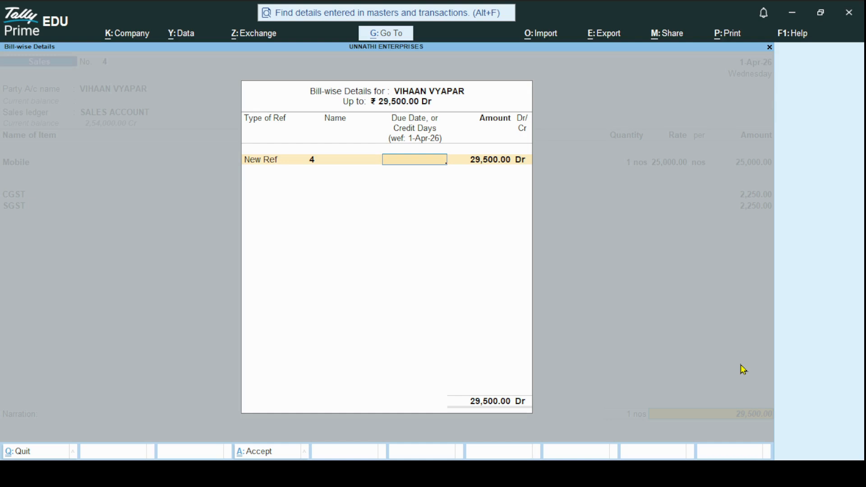
pyautogui.write('10')
pyautogui.press('Return')
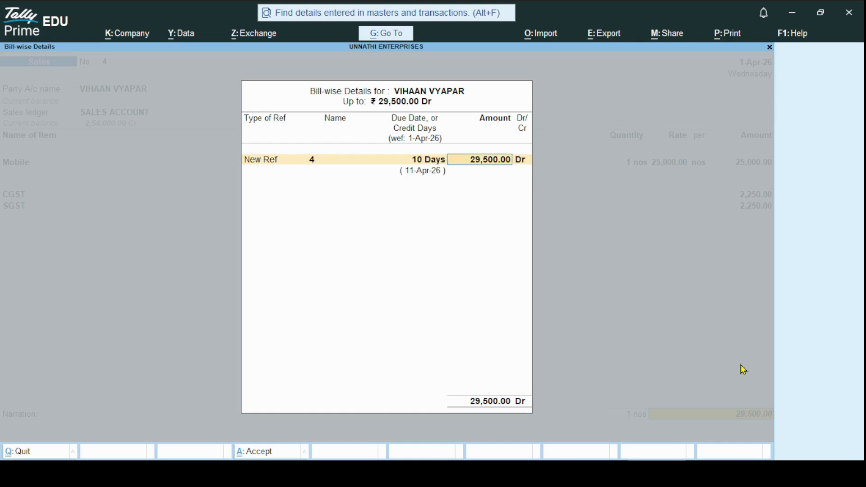
pyautogui.press('BackSpace')
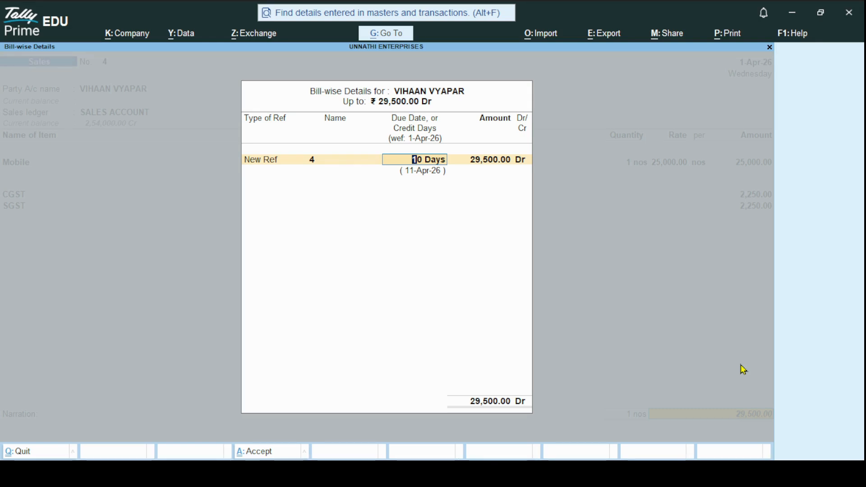
pyautogui.press('Return')
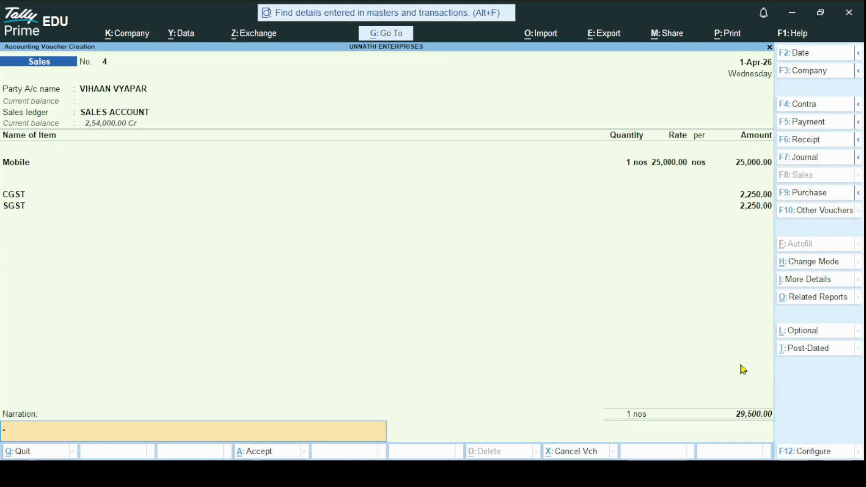
# Save the sales voucher with a blank narration and leave voucher creation
pyautogui.press('Return')
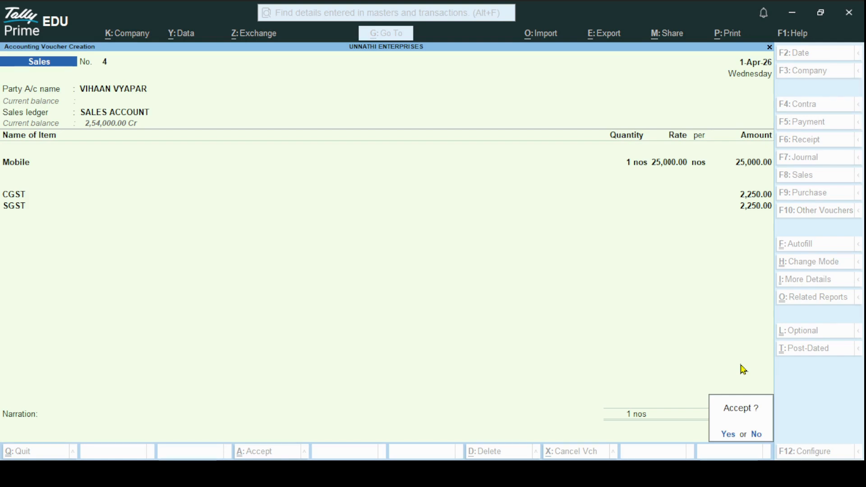
pyautogui.press('Return')
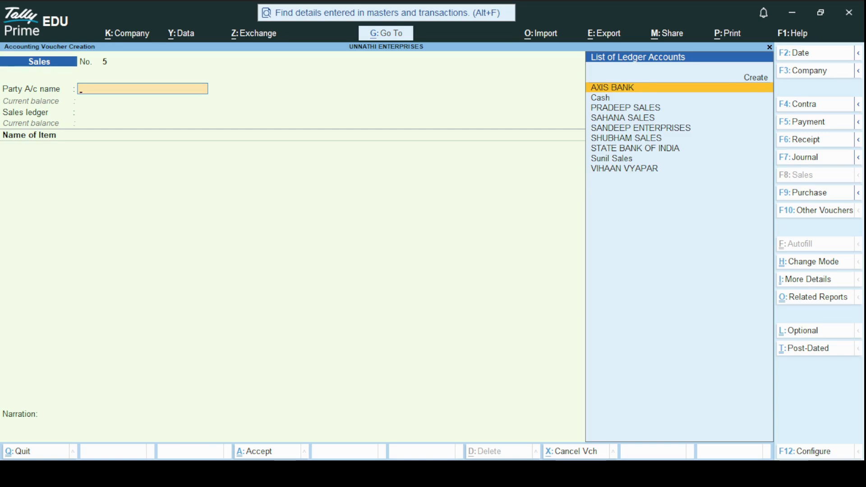
pyautogui.press('Escape')
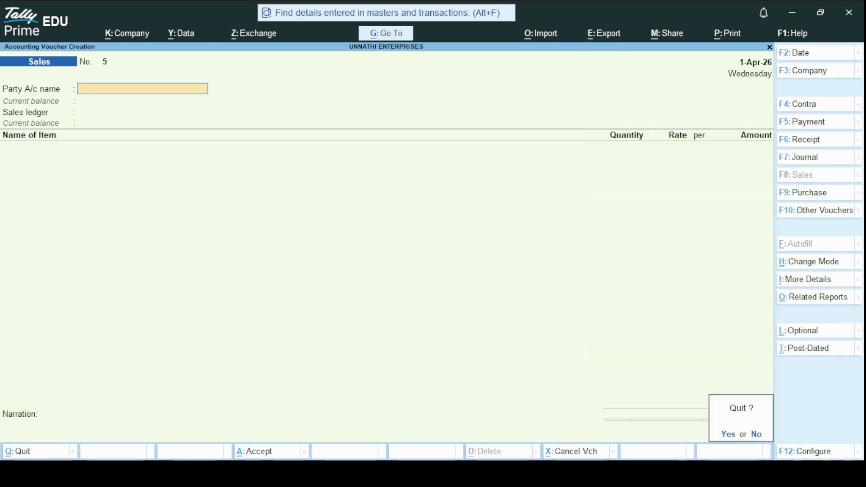
pyautogui.press('y')
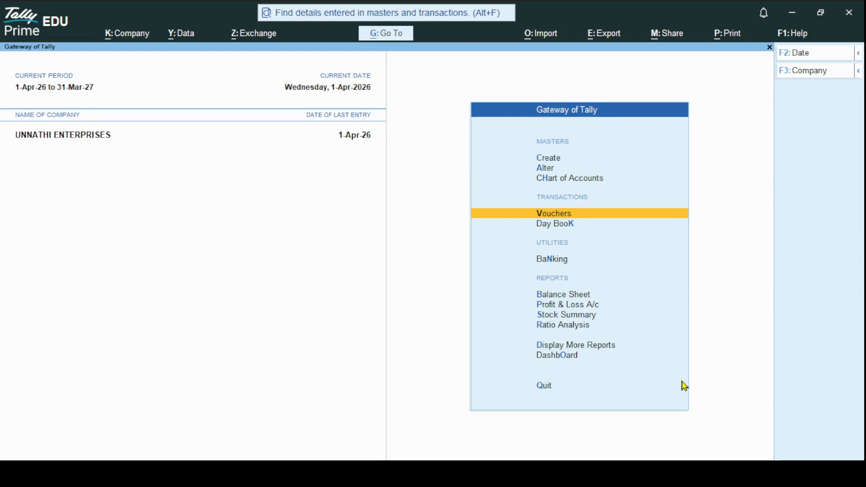
# View the outstanding receivables under Statements of Accounts and expand the details of the SANDEEP ENTERPRISES bill
pyautogui.press('Down')
pyautogui.press('Down')
pyautogui.press('Down')
pyautogui.press('Down')
pyautogui.press('Down')
pyautogui.press('Down')
pyautogui.press('Down')
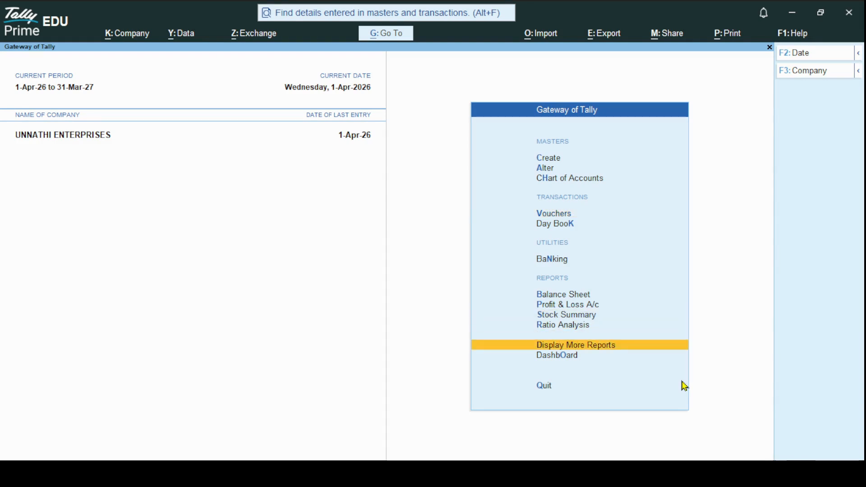
pyautogui.press('Return')
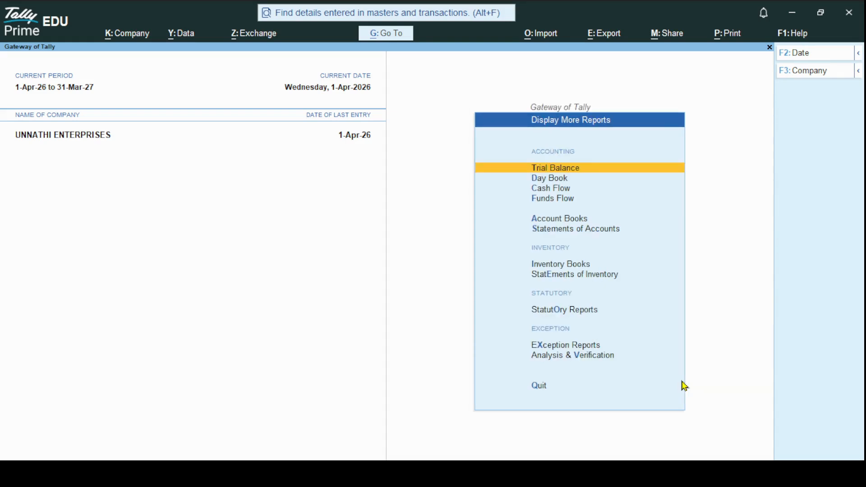
pyautogui.press('Down')
pyautogui.press('Down')
pyautogui.press('Down')
pyautogui.press('Down')
pyautogui.press('Down')
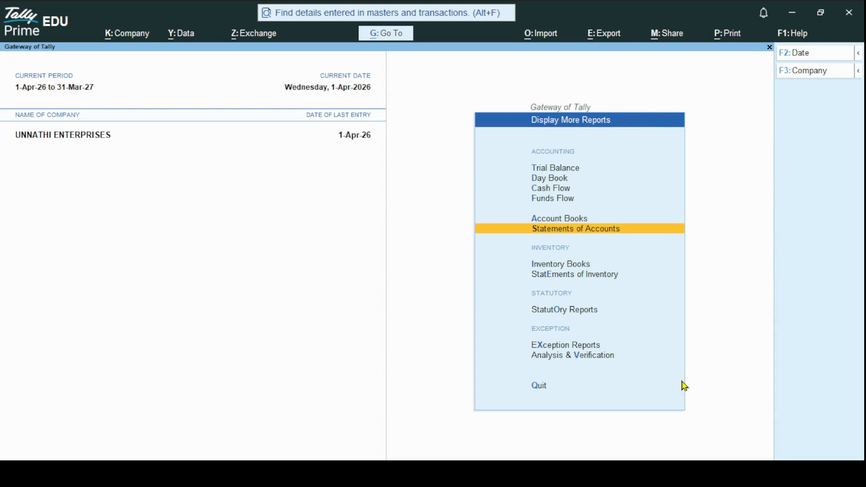
pyautogui.press('Return')
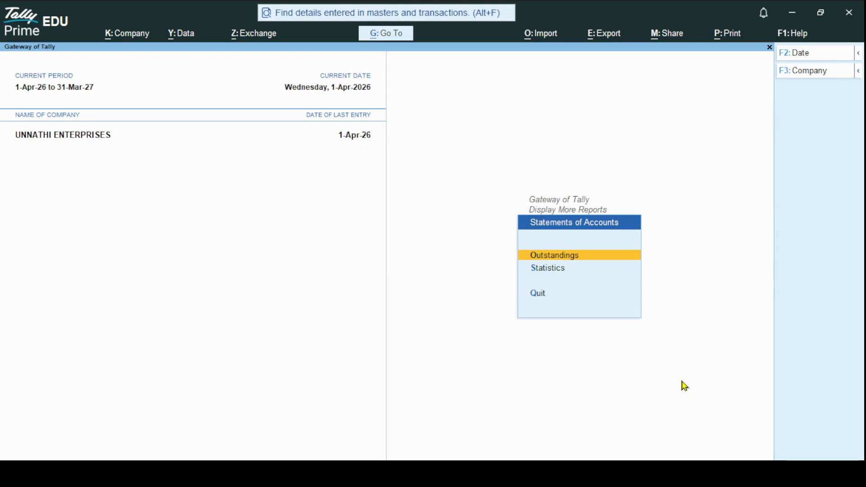
pyautogui.press('Return')
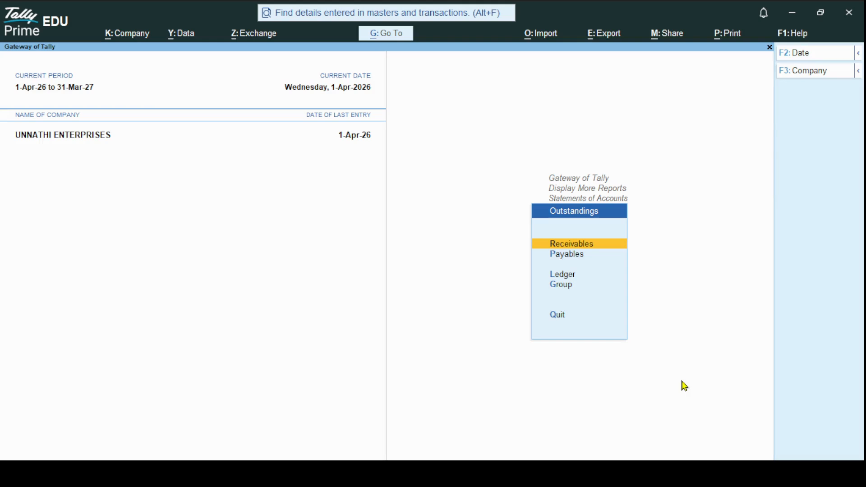
pyautogui.press('Return')
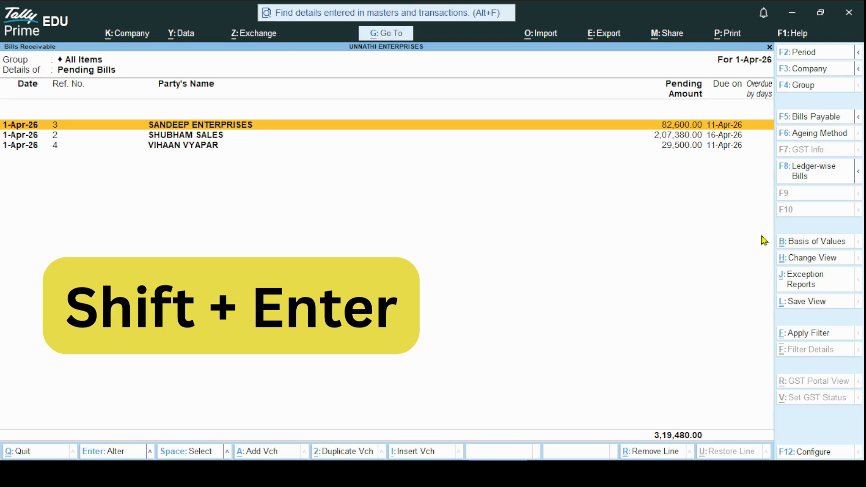
pyautogui.hotkey('shift', 'Return')
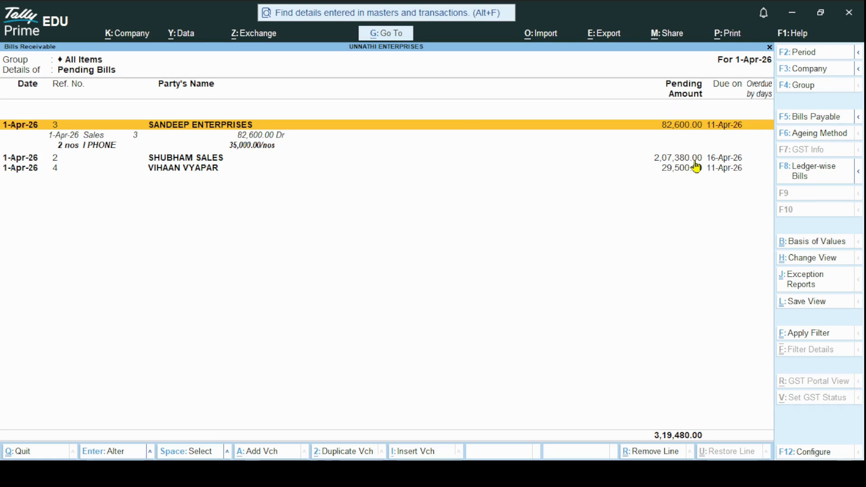
# Configure the Bills Receivable report to the Detailed format with inventory details shown, keeping the other options
pyautogui.press('F12')
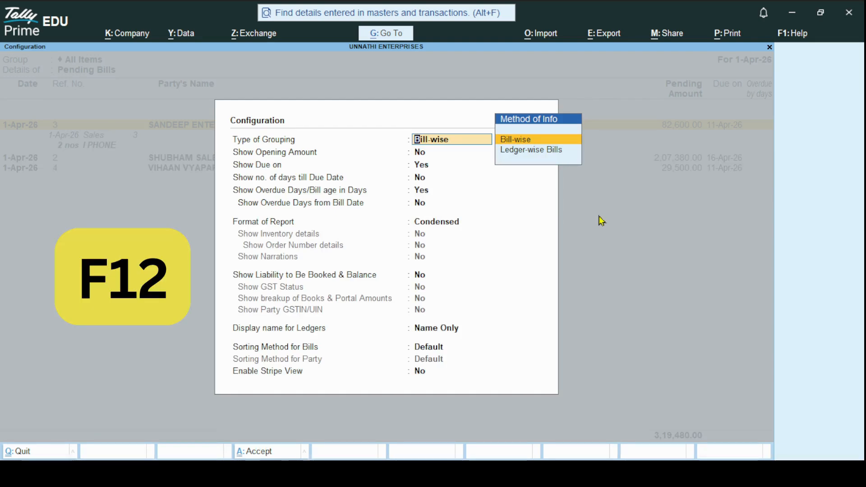
pyautogui.press('Return')
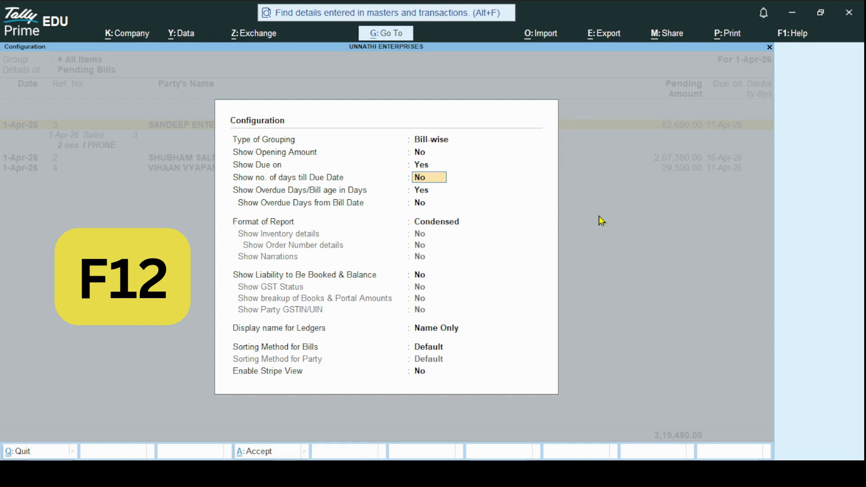
pyautogui.press('Return')
pyautogui.press('Return')
pyautogui.press('Return')
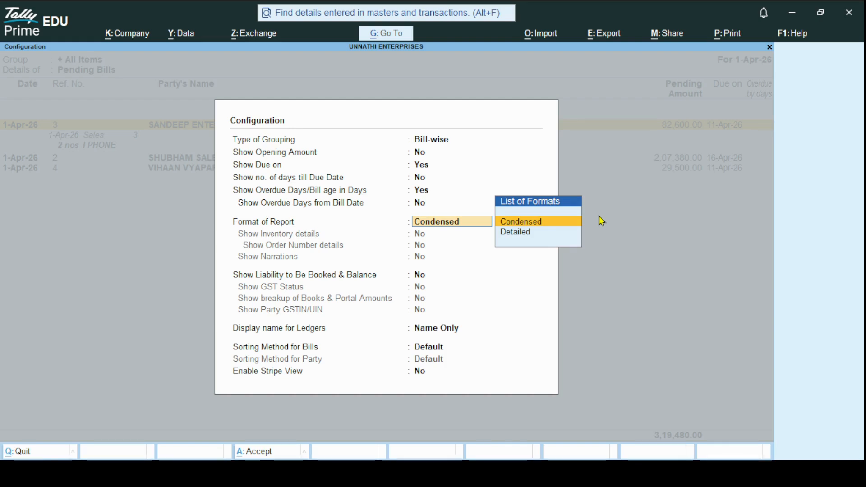
pyautogui.press('Down')
pyautogui.press('Return')
pyautogui.press('Return')
pyautogui.press('Return')
pyautogui.press('Return')
pyautogui.press('Return')
pyautogui.press('Return')
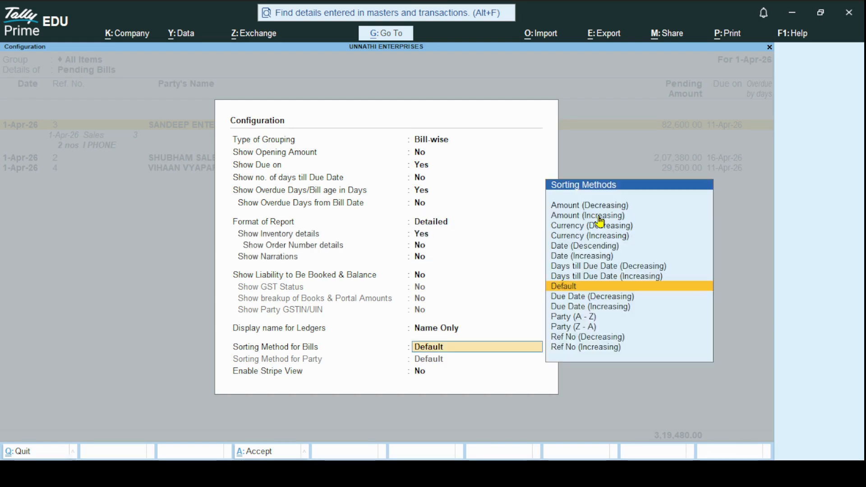
pyautogui.press('Return')
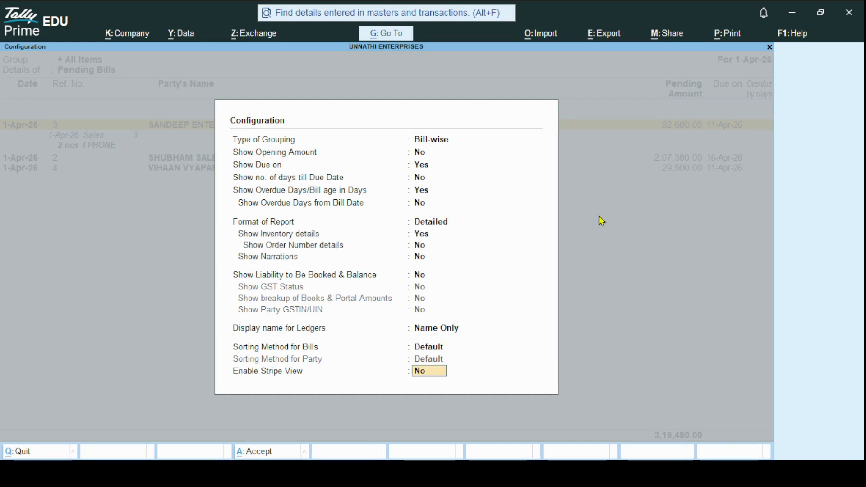
pyautogui.press('Return')
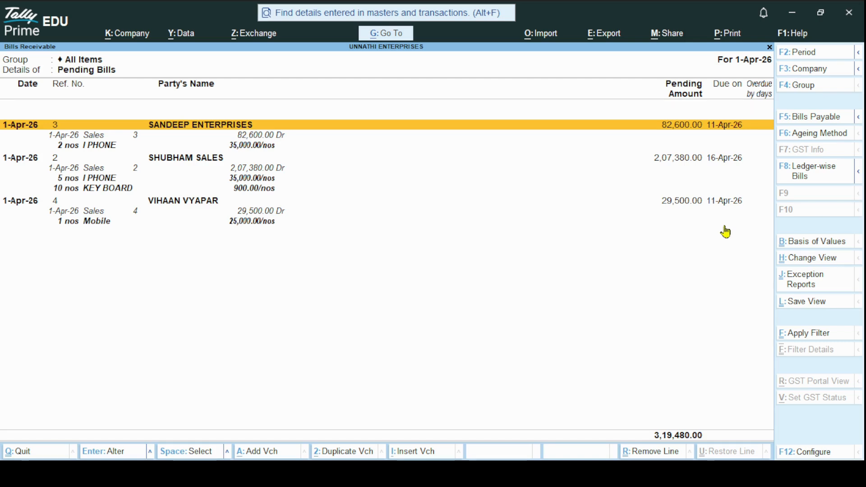
# Leave the Bills Receivable report and start a new Receipt voucher
pyautogui.press('Escape')
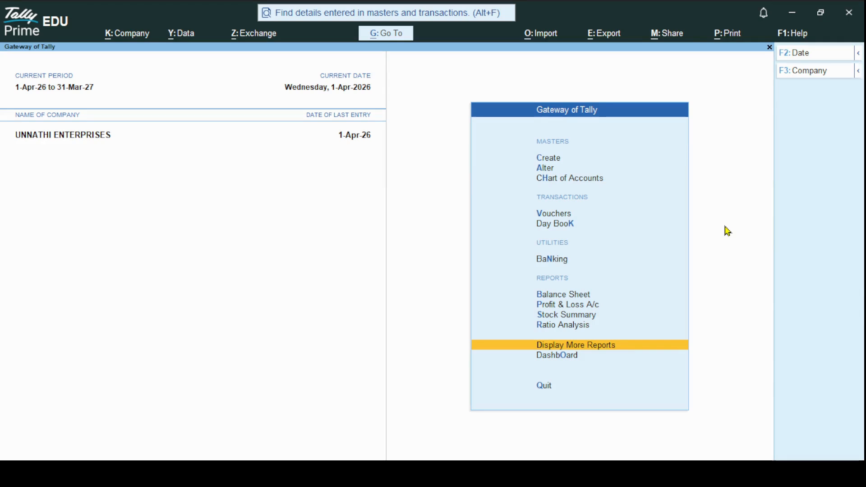
pyautogui.hotkey('alt', 'Tab')
pyautogui.hotkey('alt', 'Tab')
pyautogui.press('Up')
pyautogui.press('Up')
pyautogui.press('Up')
pyautogui.press('Up')
pyautogui.press('Up')
pyautogui.press('Up')
pyautogui.press('Up')
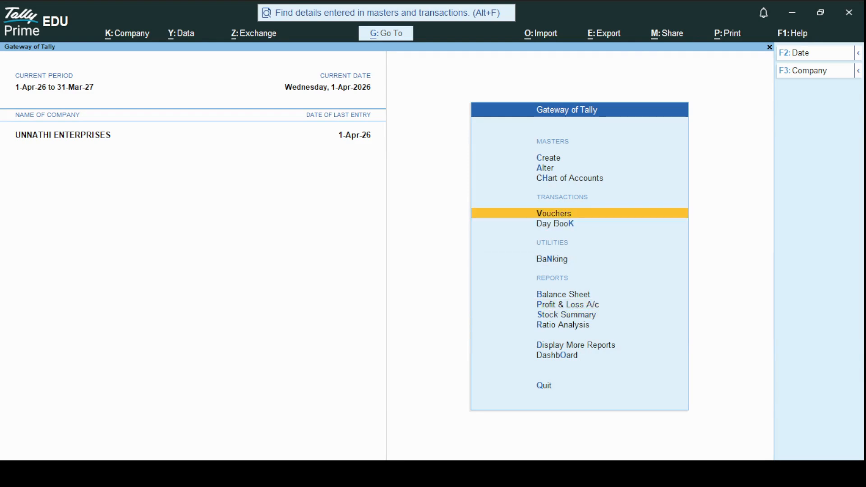
pyautogui.press('Return')
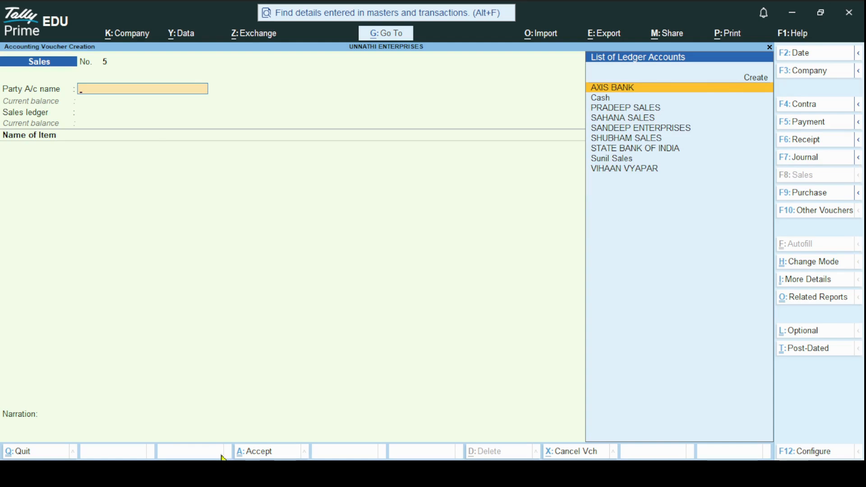
pyautogui.click(799, 140)
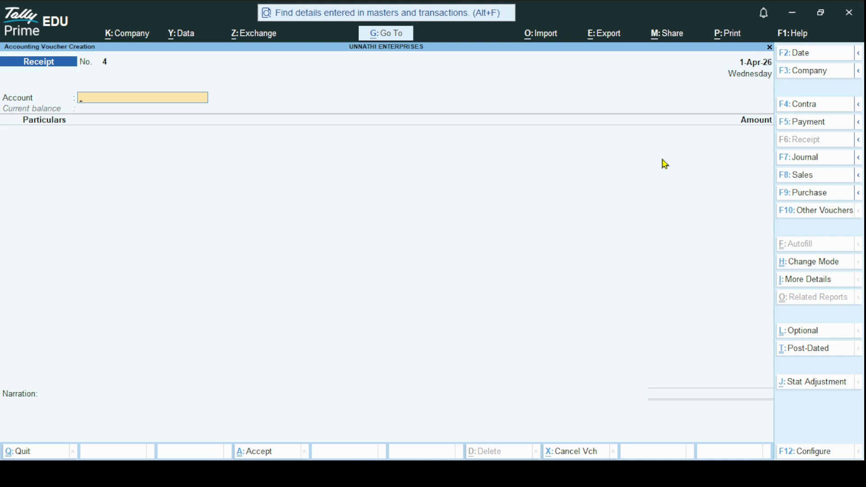
# Date the receipt 1-May-26 and choose STATE BANK OF INDIA as its account
pyautogui.click(796, 58)
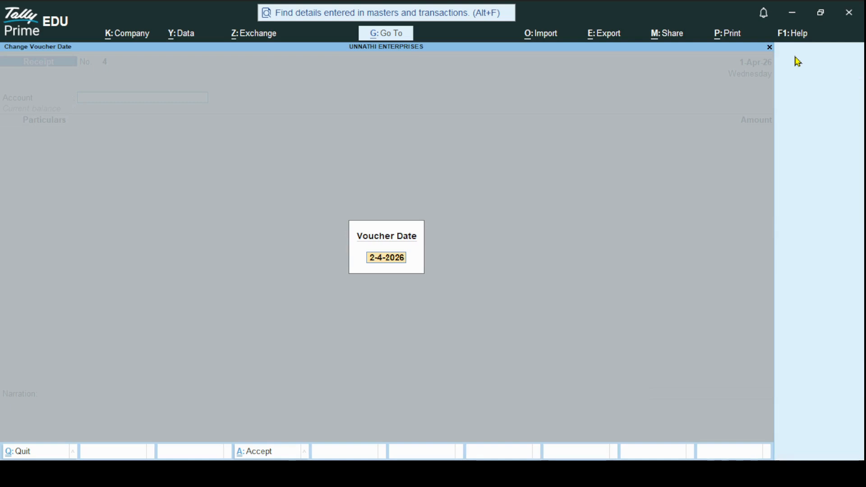
pyautogui.write('1-5')
pyautogui.press('Return')
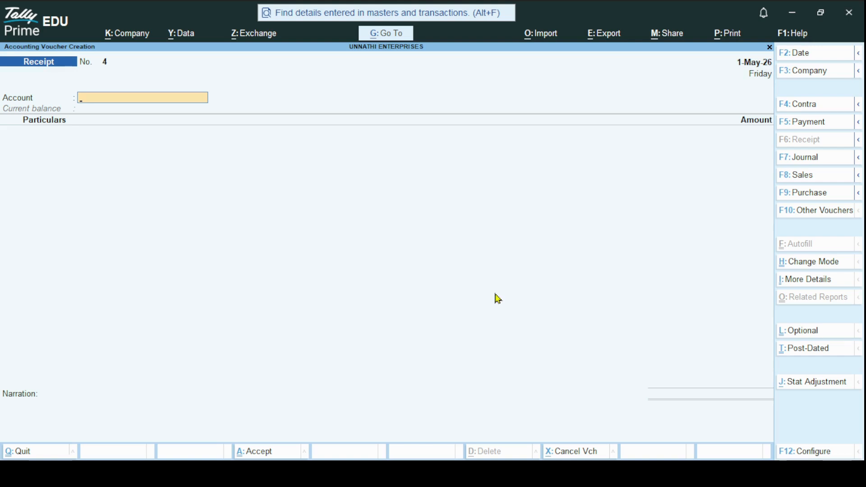
pyautogui.press('space')
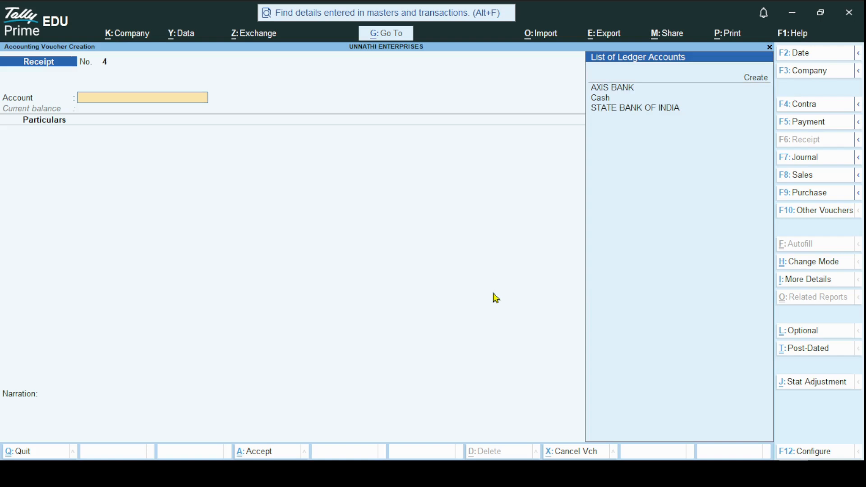
pyautogui.click(607, 113)
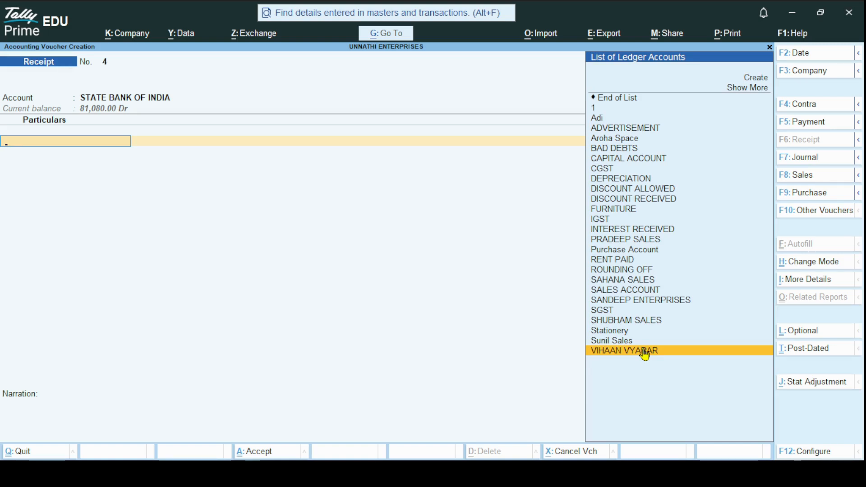
# Add VIHAAN VYAPAR to the receipt particulars with an amount of 20,000
pyautogui.click(645, 352)
pyautogui.write('2')
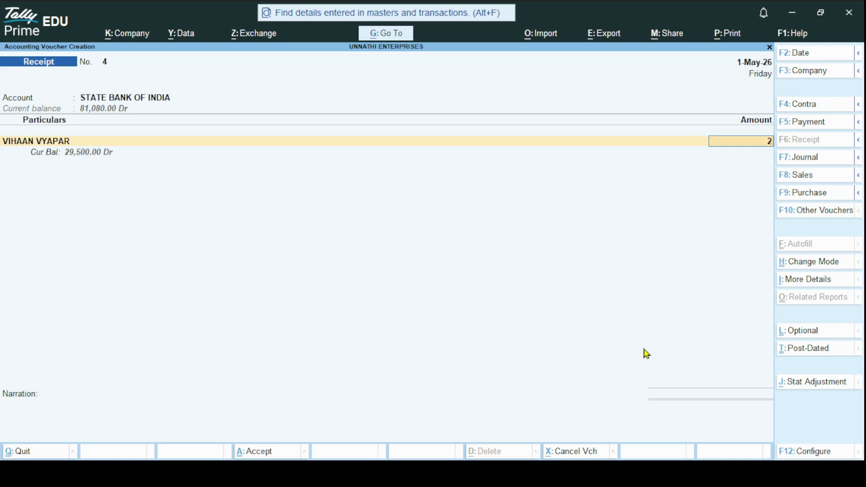
pyautogui.write('0000')
pyautogui.press('Return')
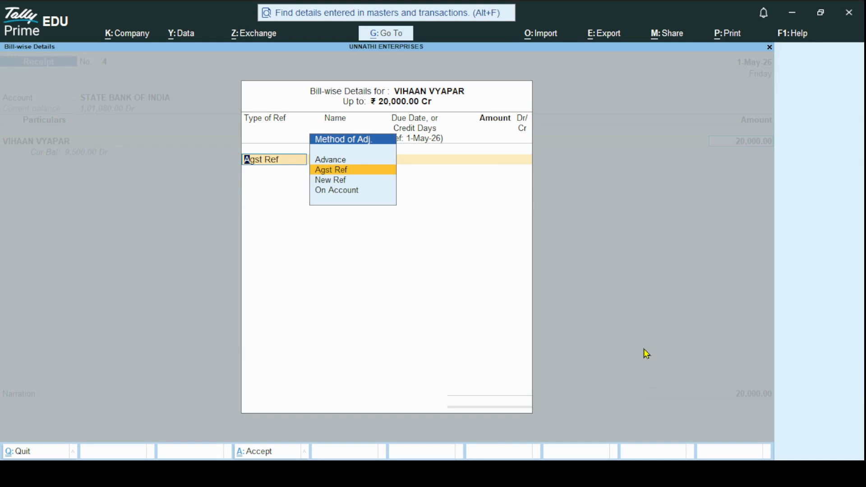
# Allocate the full 20,000 as Agst Ref to pending bill 4 and finish the party entries
pyautogui.press('Return')
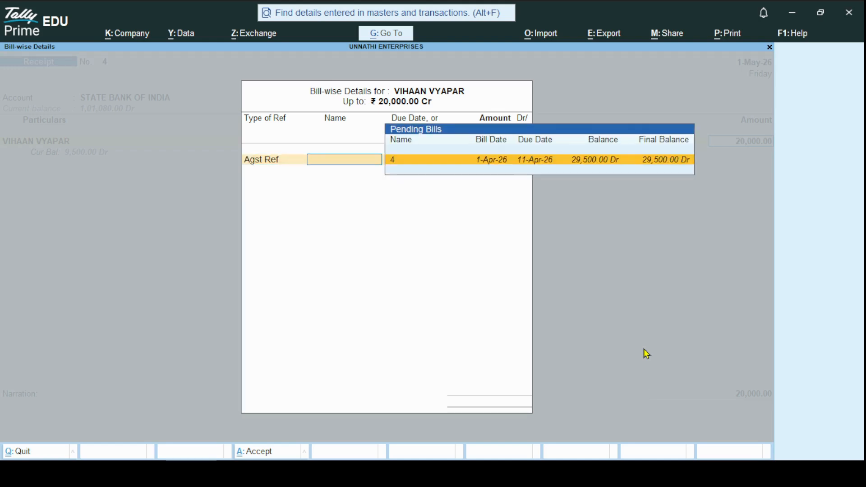
pyautogui.click(570, 164)
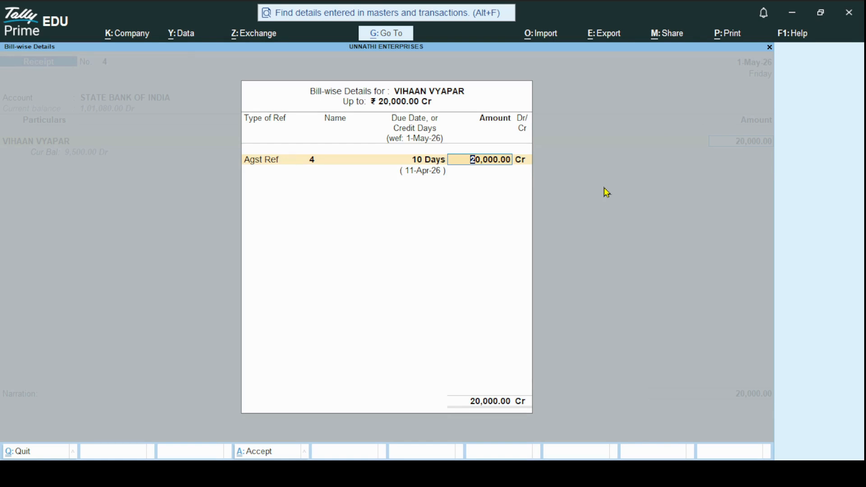
pyautogui.press('Return')
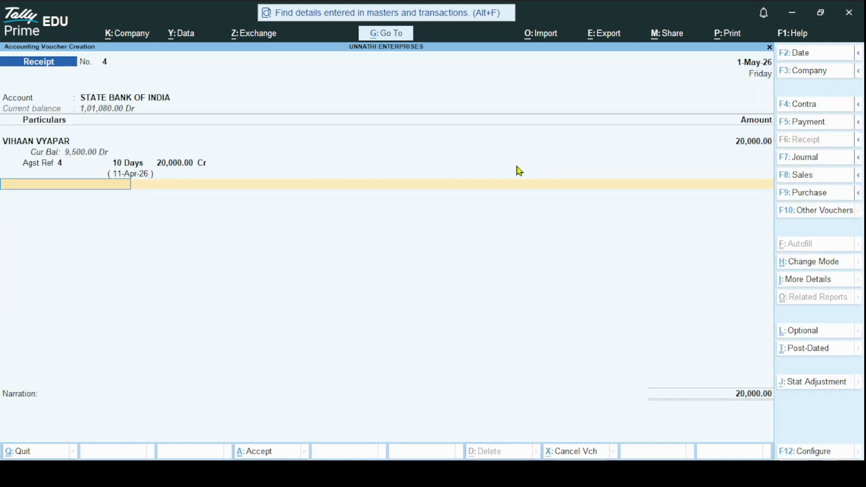
pyautogui.press('Return')
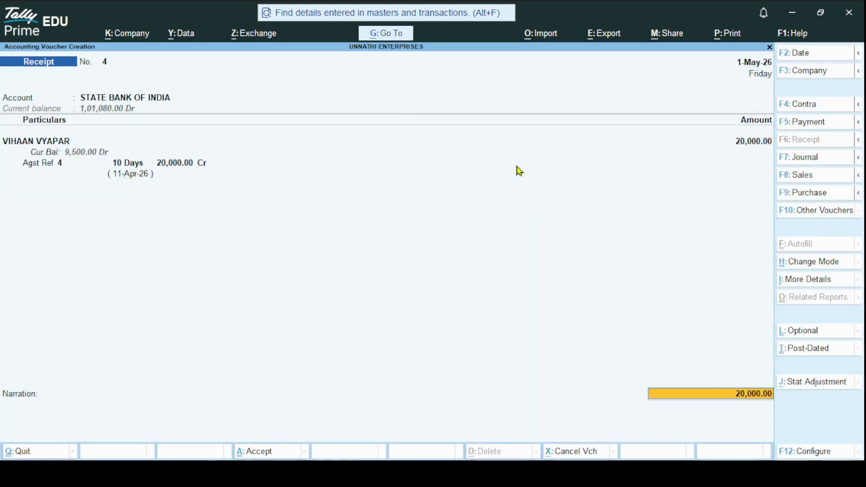
# Fill in the bank allocation as Cheque/DD for 20,000 with instrument number 123456, instrument date 2-Apr-26 and bank name SBI
pyautogui.press('Return')
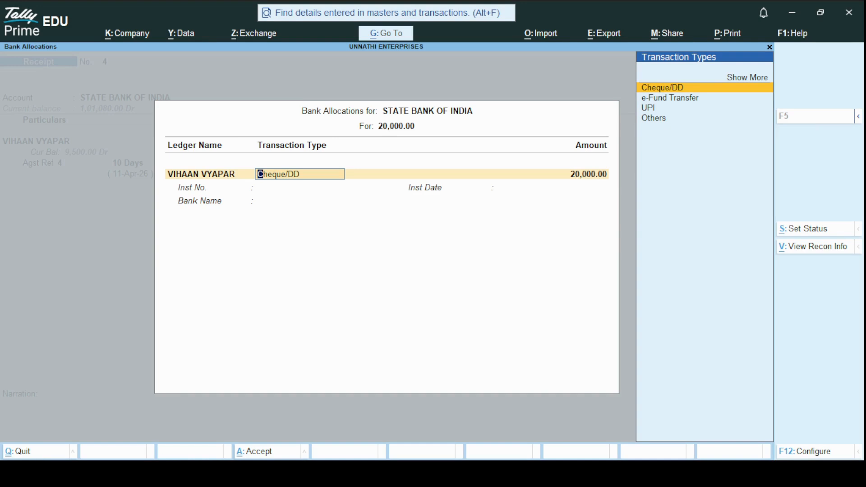
pyautogui.press('Return')
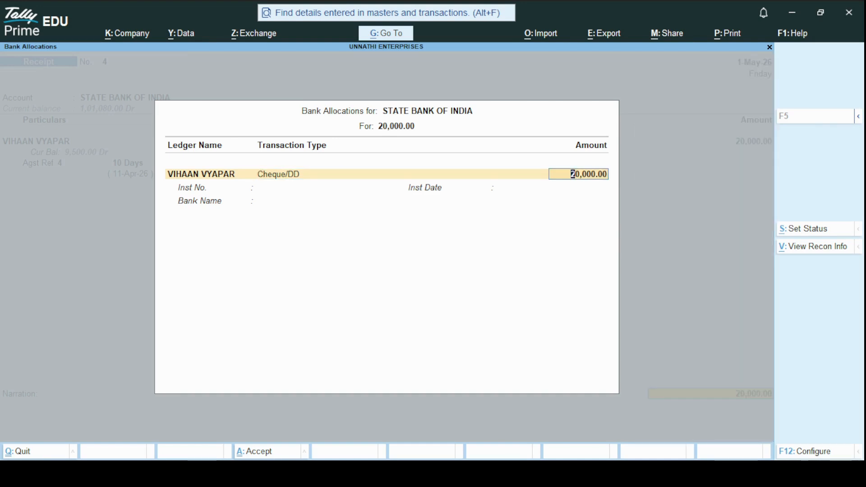
pyautogui.press('Return')
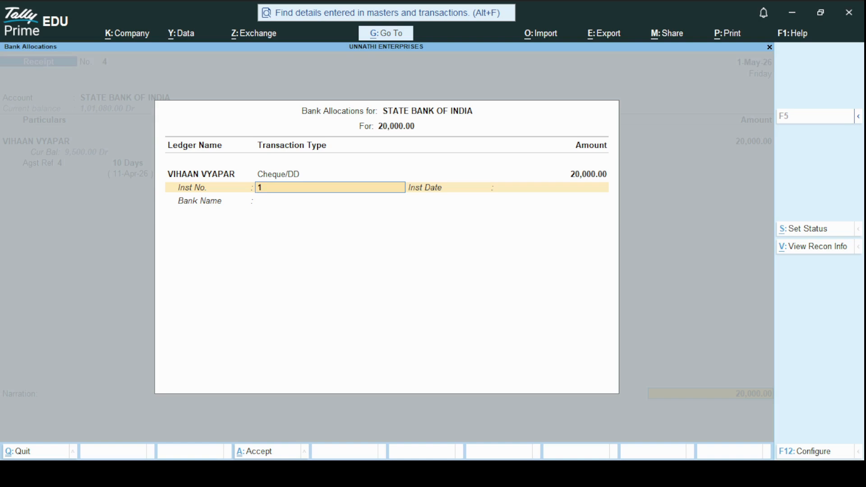
pyautogui.write('123456')
pyautogui.press('Return')
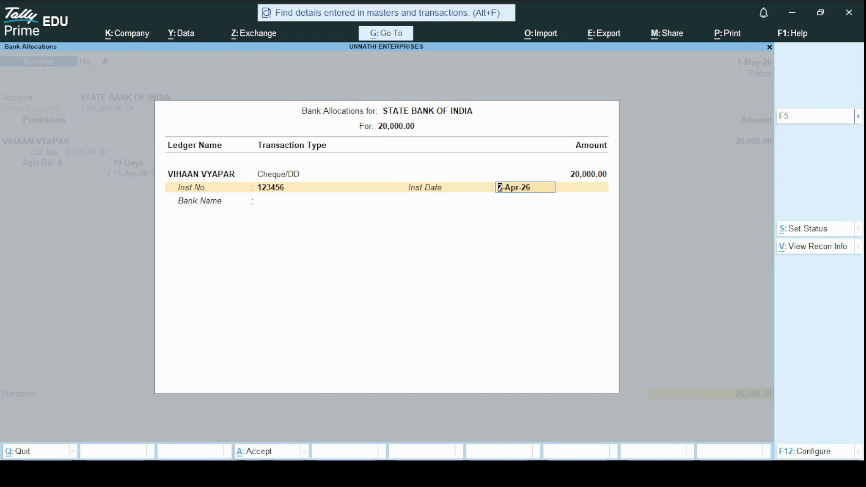
pyautogui.press('Return')
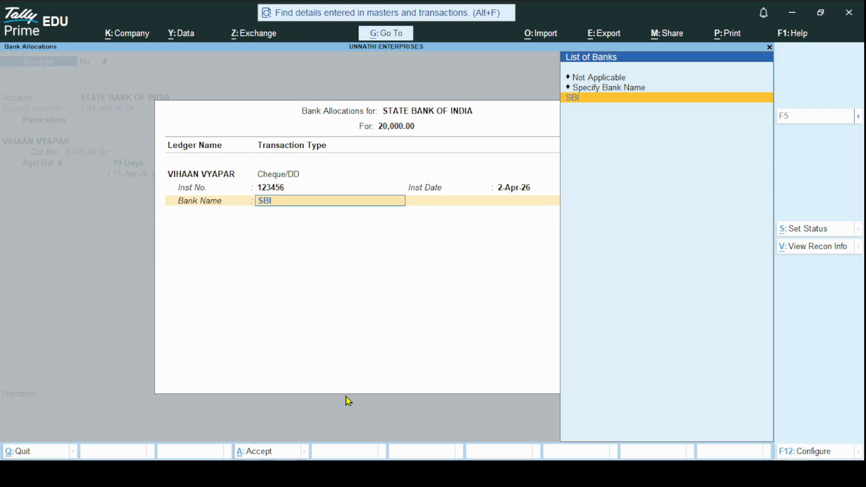
pyautogui.click(608, 88)
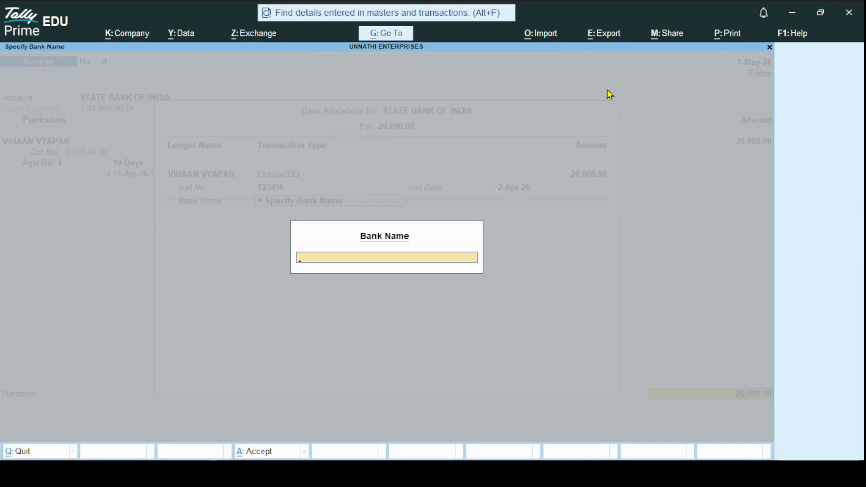
pyautogui.write('SBI')
pyautogui.press('Return')
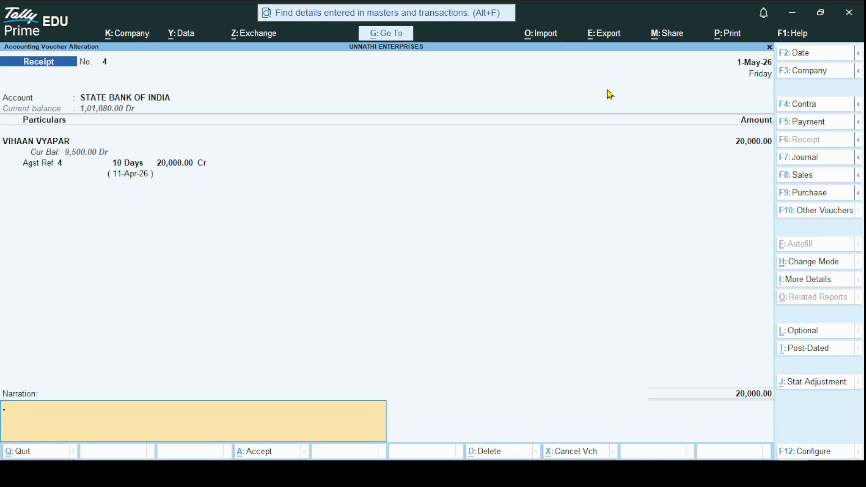
# Save the receipt voucher with a blank narration and leave voucher creation
pyautogui.press('Return')
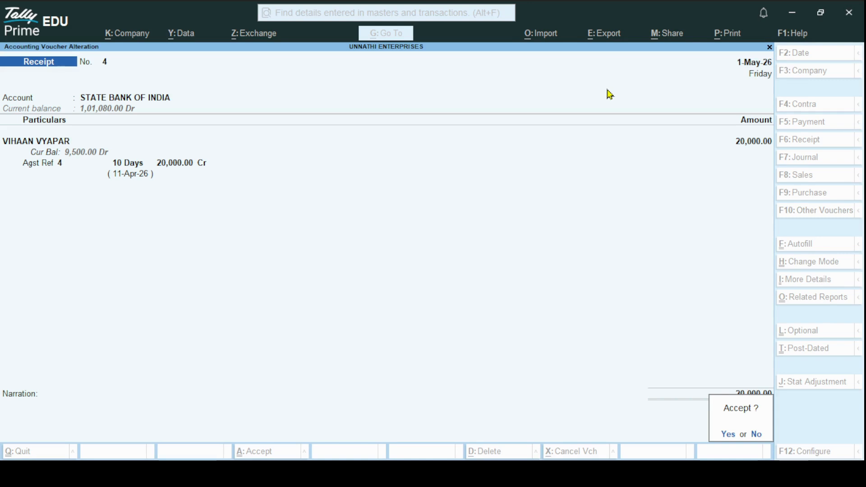
pyautogui.press('y')
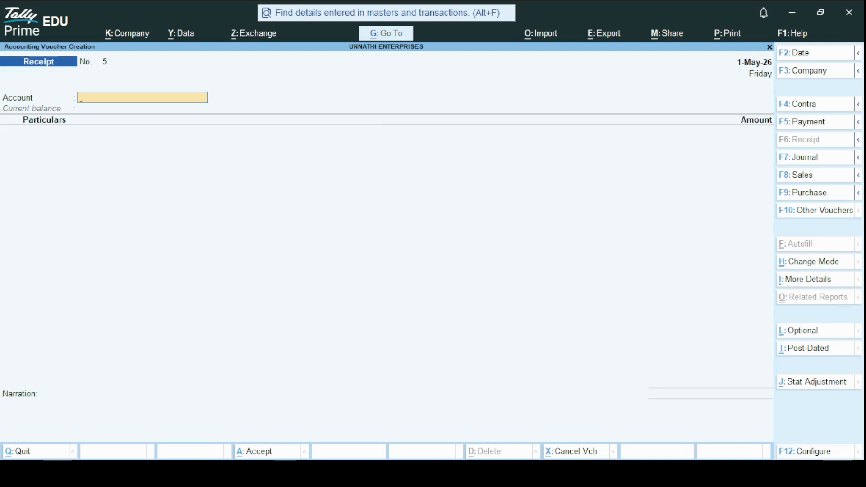
pyautogui.hotkey('alt', 'Tab')
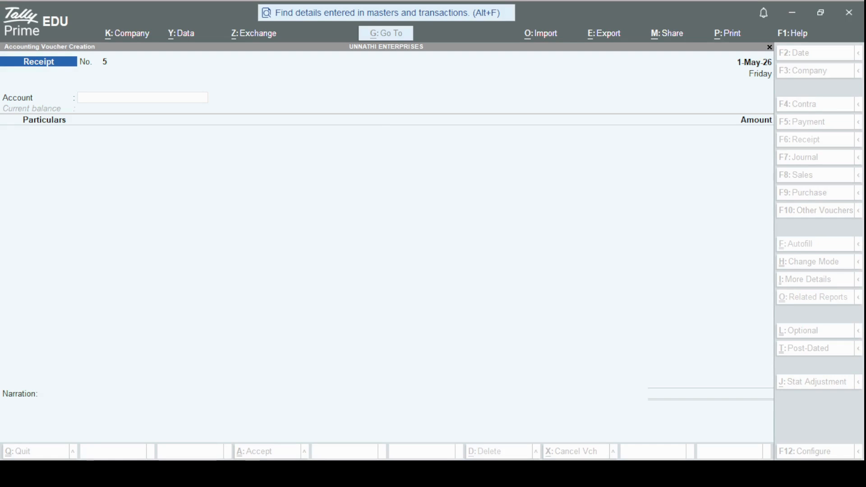
pyautogui.hotkey('alt', 'Tab')
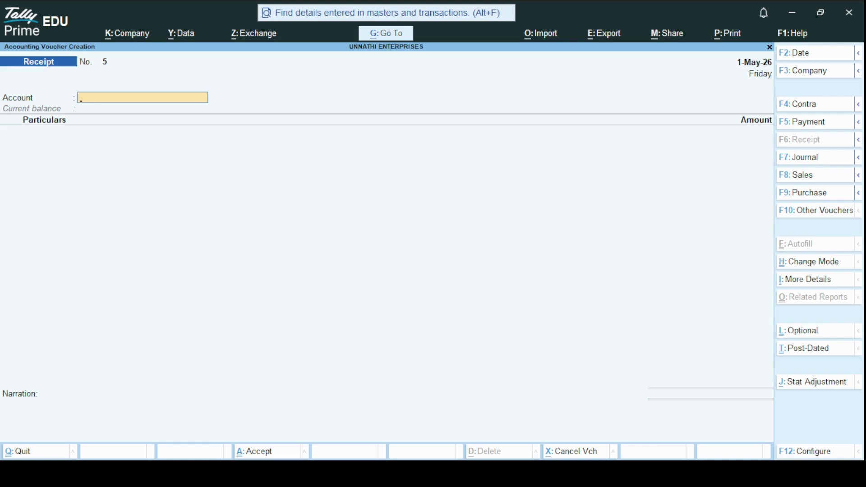
pyautogui.press('Escape')
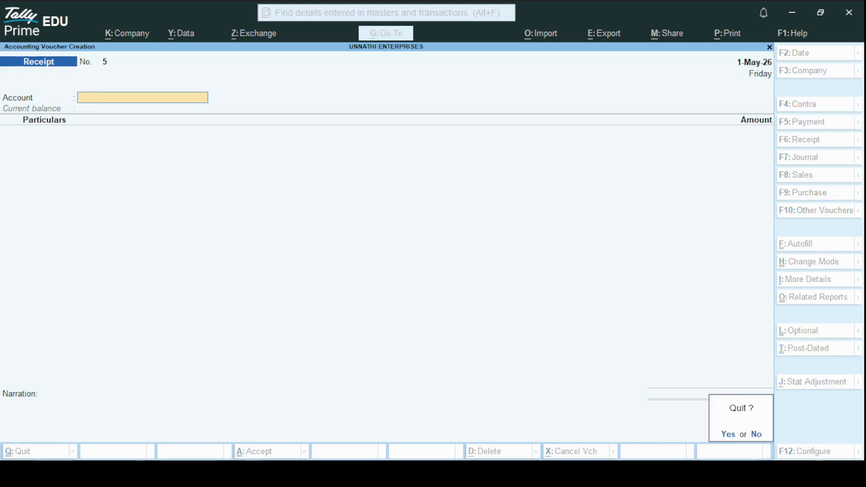
pyautogui.press('y')
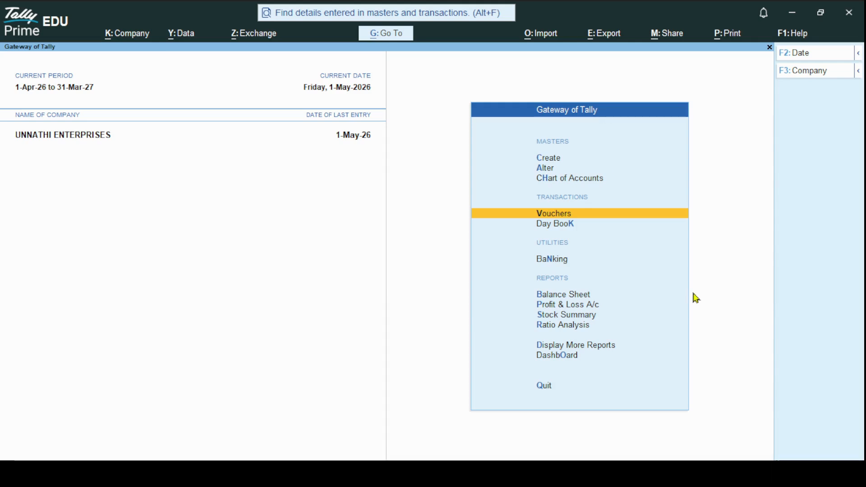
# Open the Bills Receivable report from the outstandings in Statements of Accounts
pyautogui.press('Down')
pyautogui.press('Down')
pyautogui.press('Down')
pyautogui.press('Down')
pyautogui.press('Down')
pyautogui.press('Down')
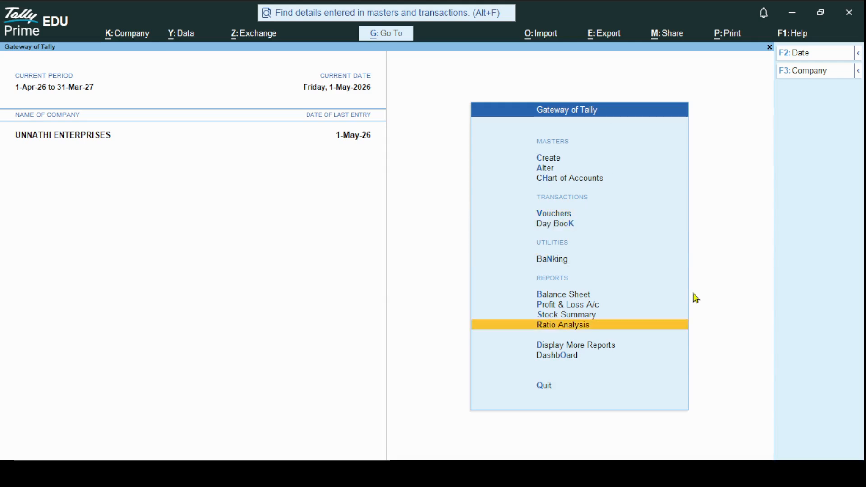
pyautogui.press('Down')
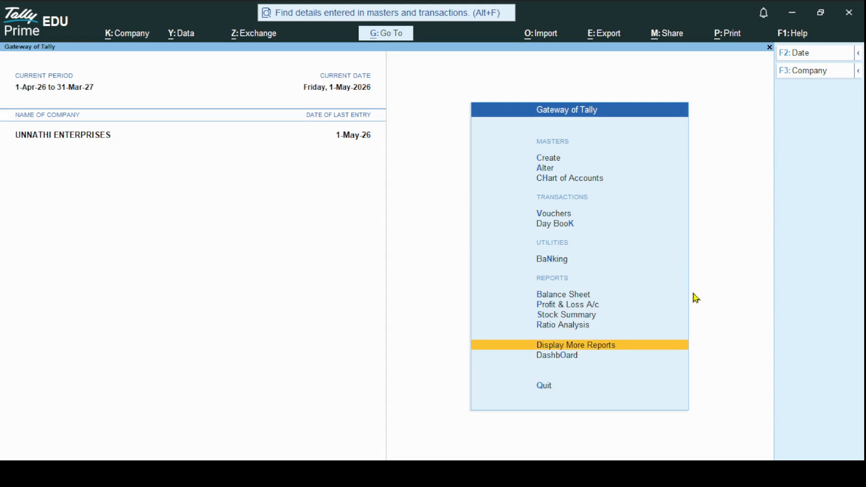
pyautogui.press('Return')
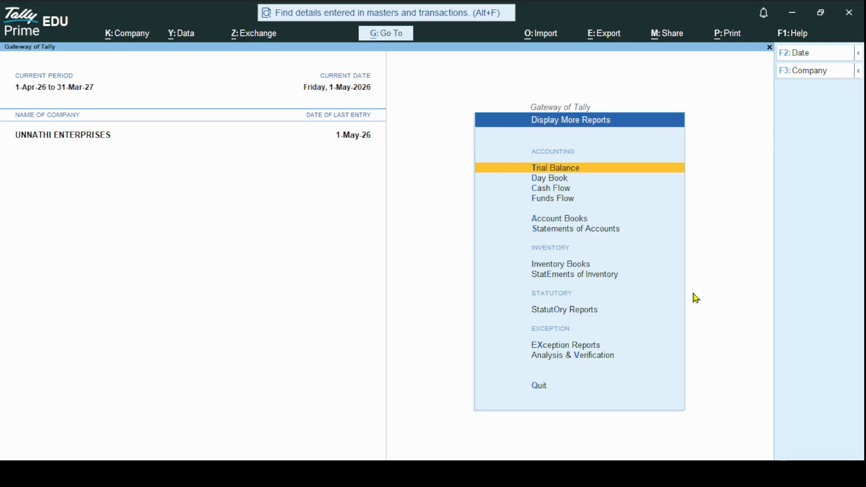
pyautogui.press('Down')
pyautogui.press('Down')
pyautogui.press('Down')
pyautogui.press('Down')
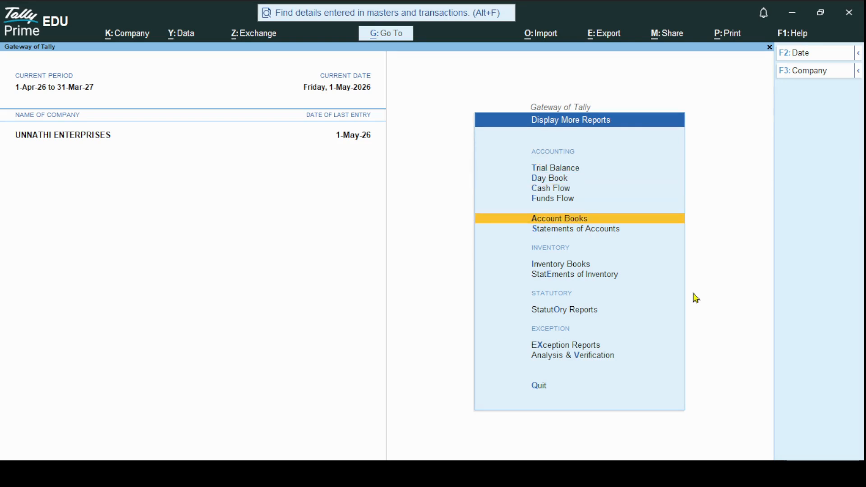
pyautogui.press('Down')
pyautogui.press('Return')
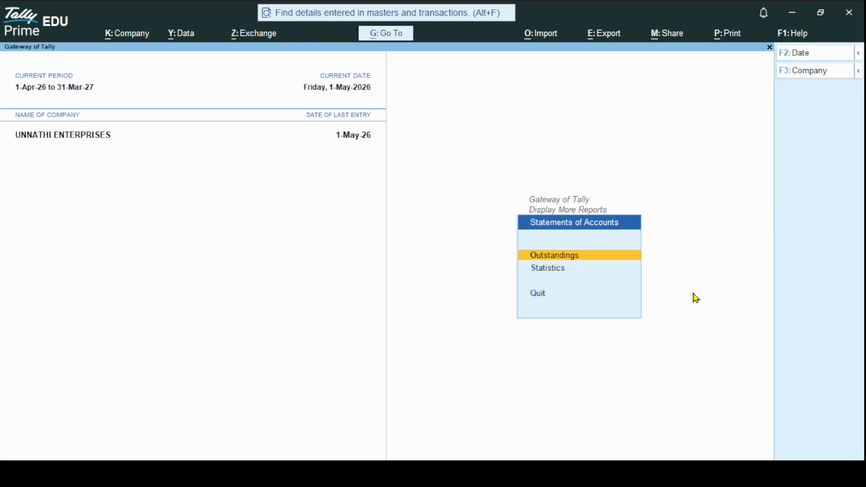
pyautogui.press('Return')
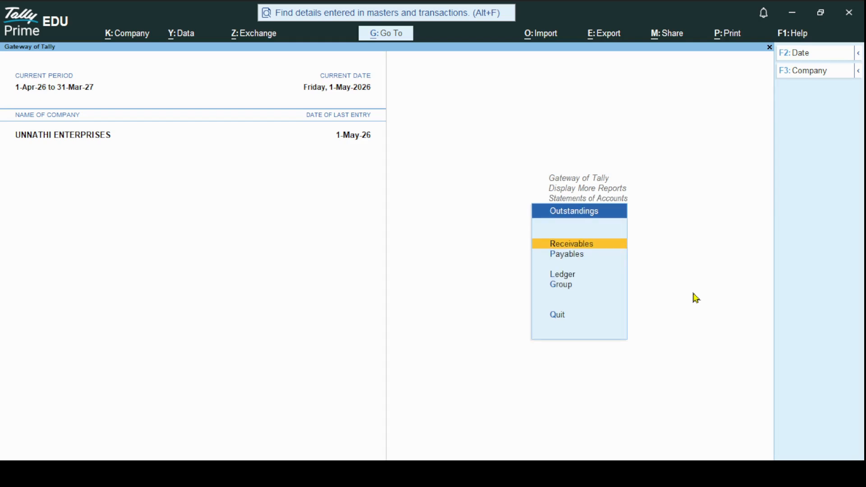
pyautogui.press('Return')
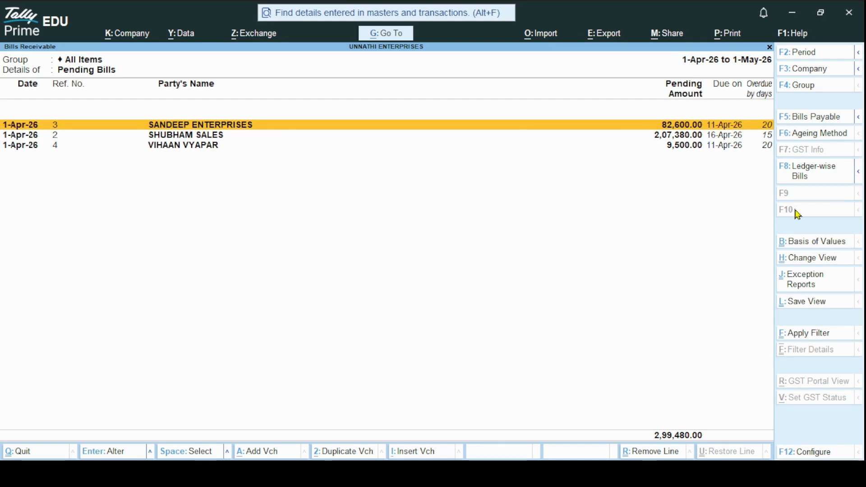
# Configure the Bills Receivable report with the Detailed format and inventory details shown, leaving order numbers and narrations off
pyautogui.press('F12')
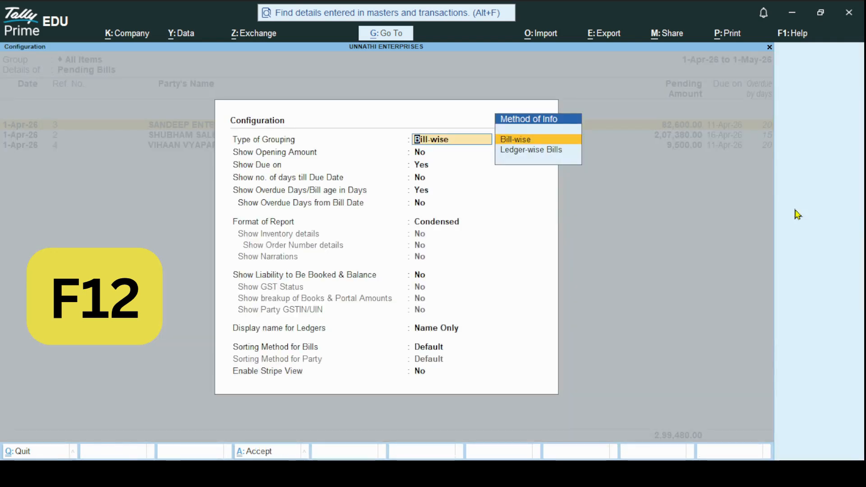
pyautogui.press('Return')
pyautogui.press('Return')
pyautogui.press('Return')
pyautogui.press('Return')
pyautogui.press('Return')
pyautogui.press('Return')
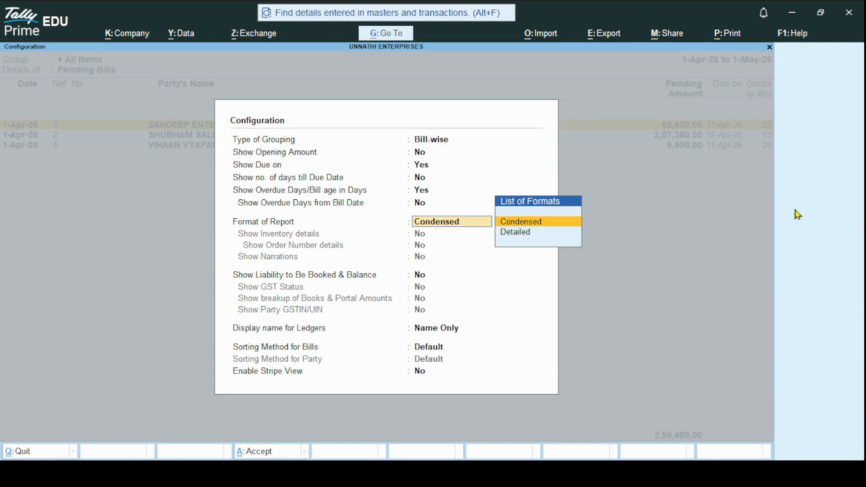
pyautogui.press('Down')
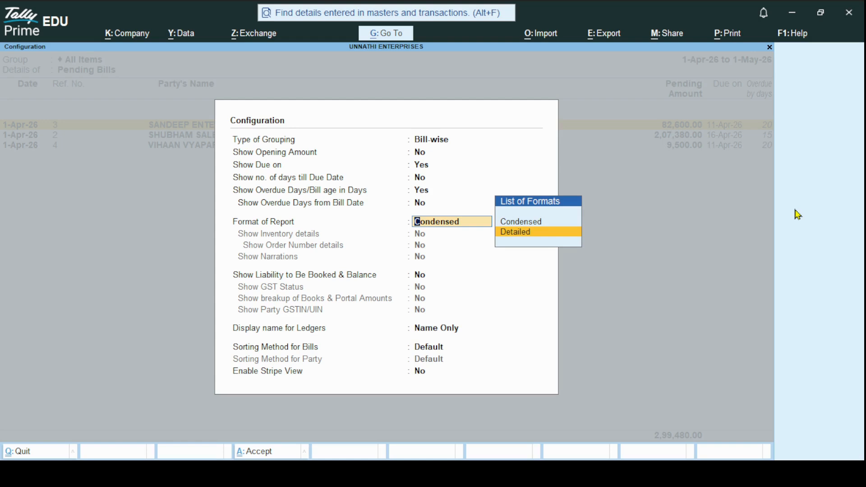
pyautogui.press('Return')
pyautogui.press('Return')
pyautogui.press('Return')
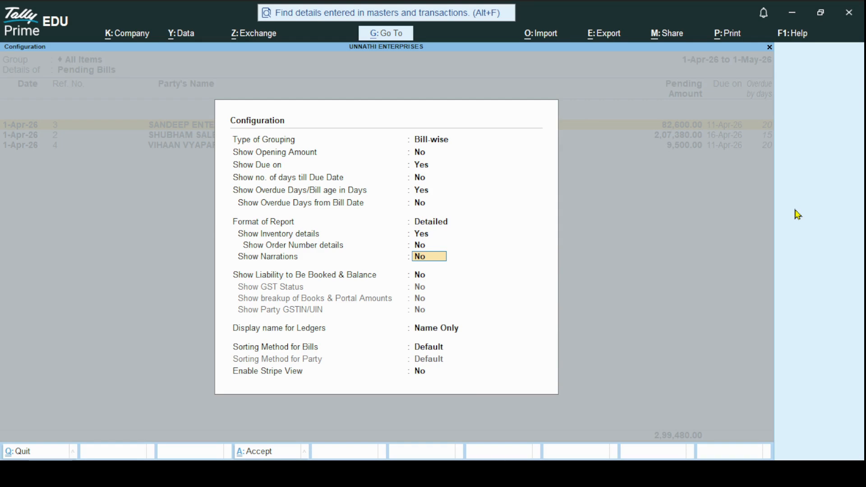
pyautogui.hotkey('ctrl', 'a')
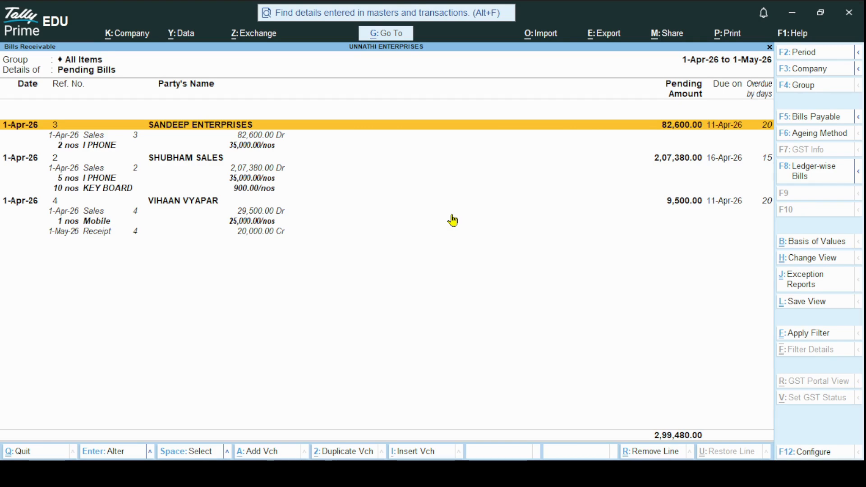
# Close the Bills Receivable report and return to the Gateway of Tally
pyautogui.press('Escape')
pyautogui.press('Escape')
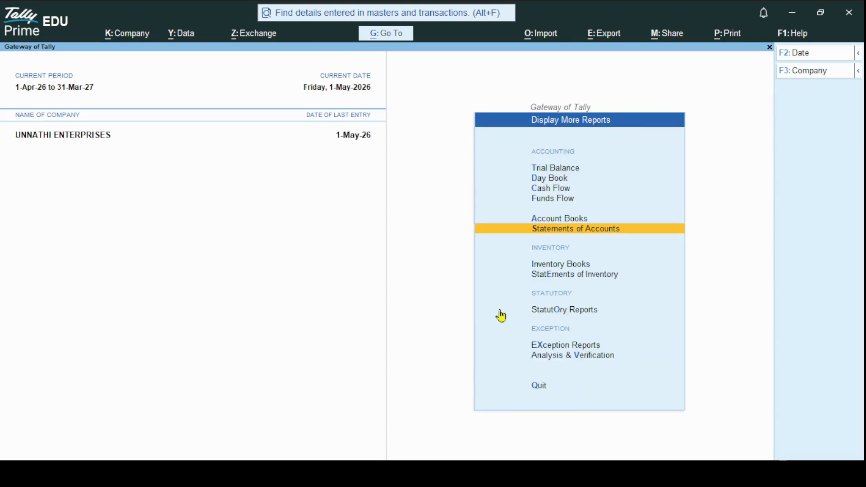
pyautogui.press('Escape')
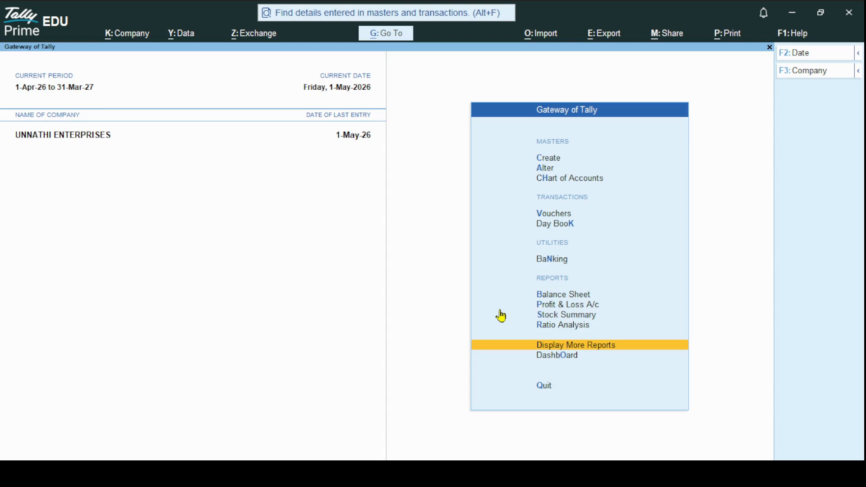
pyautogui.hotkey('alt', 'Tab')
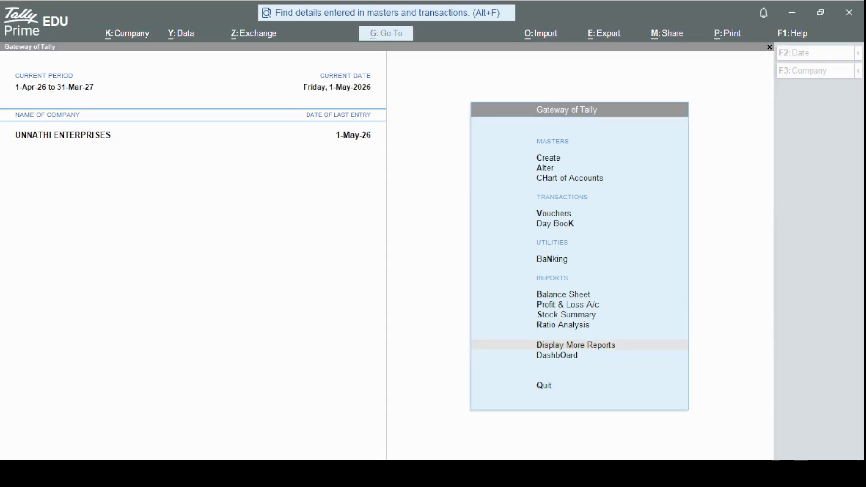
pyautogui.hotkey('alt', 'Tab')
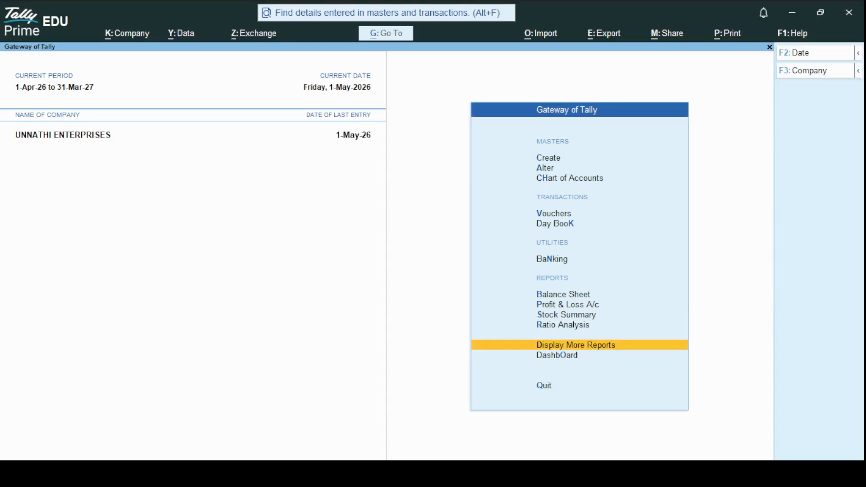